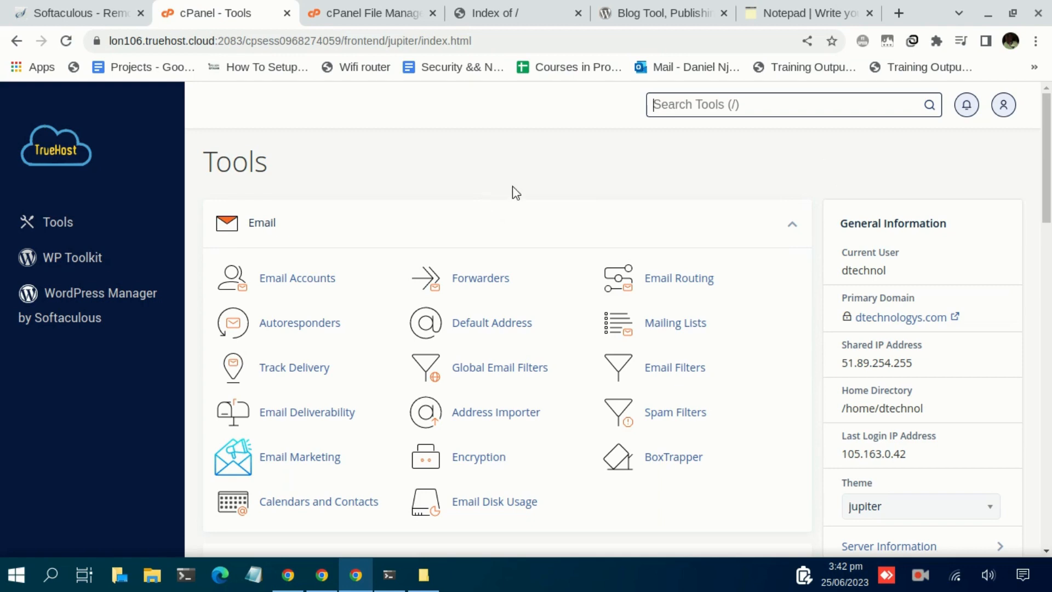
# Open the Get WordPress download page on wordpress.org
pyautogui.scroll(-18, 524, 188)
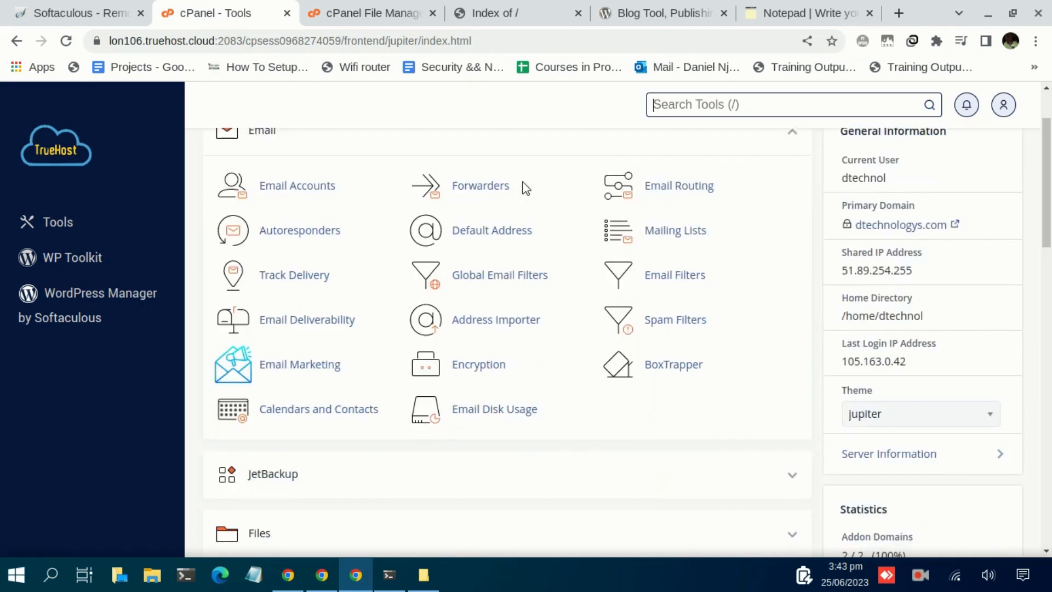
pyautogui.scroll(3, 532, 207)
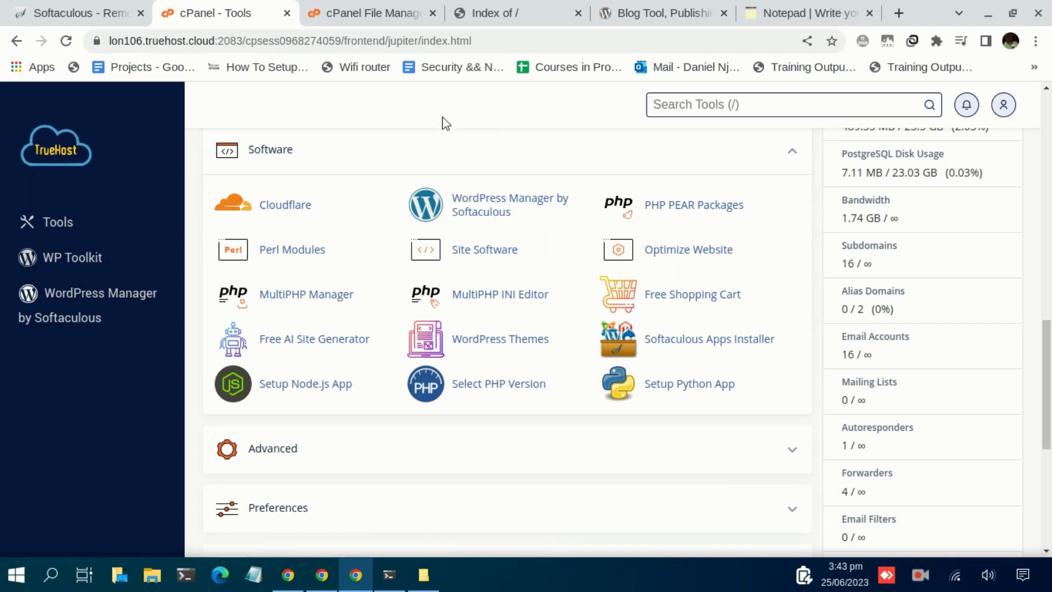
pyautogui.press('/')
pyautogui.click(668, 16)
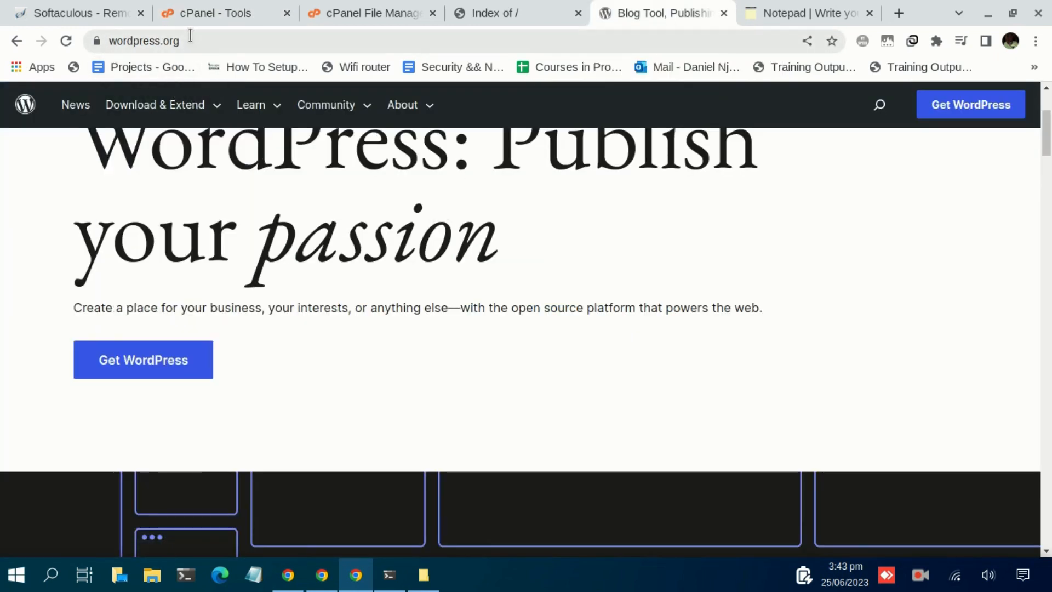
pyautogui.click(193, 364)
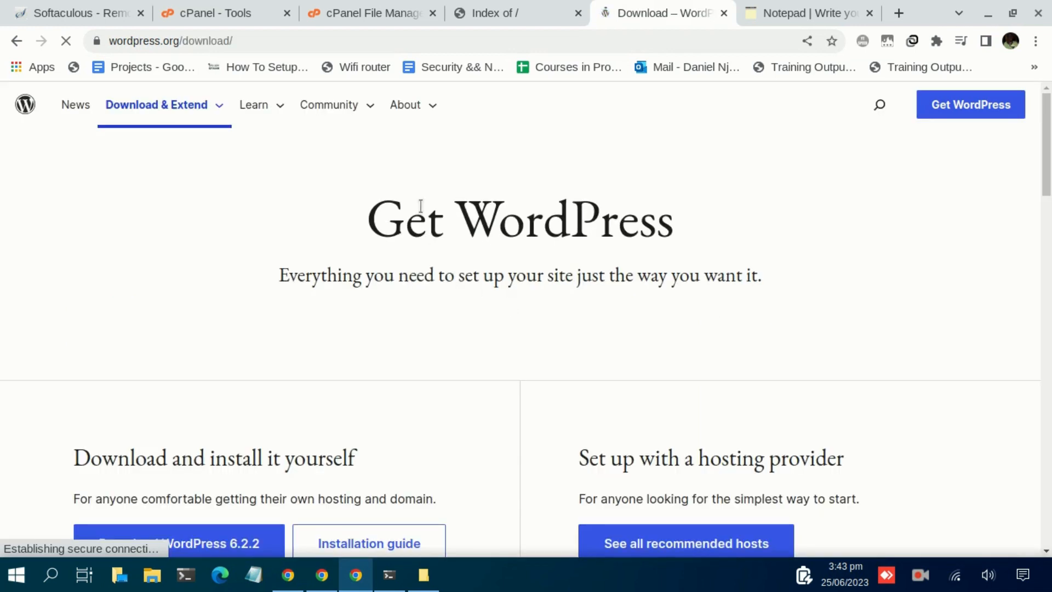
pyautogui.scroll(-5, 406, 268)
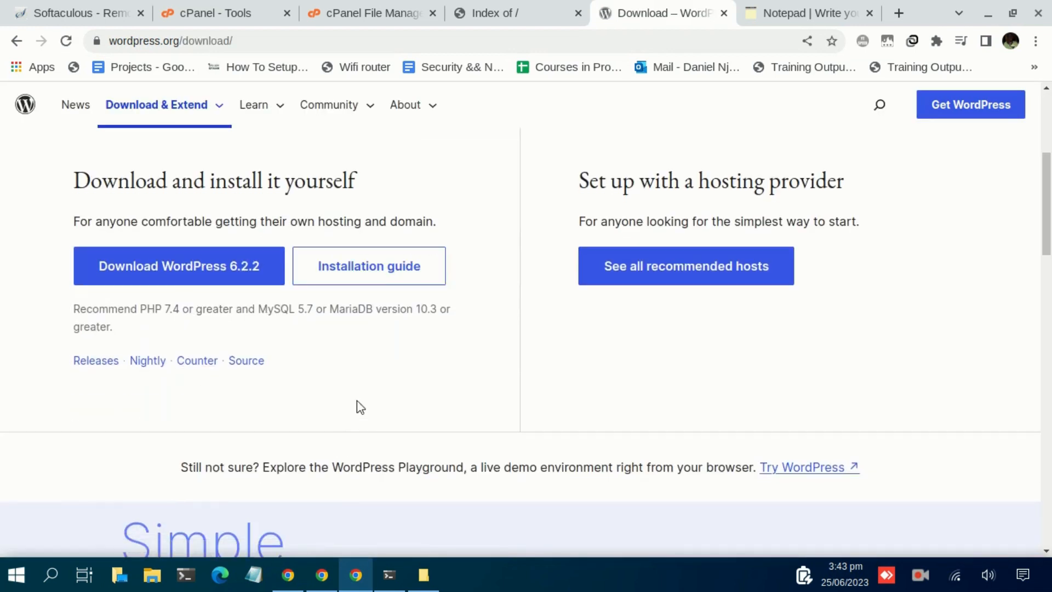
pyautogui.scroll(2, 345, 402)
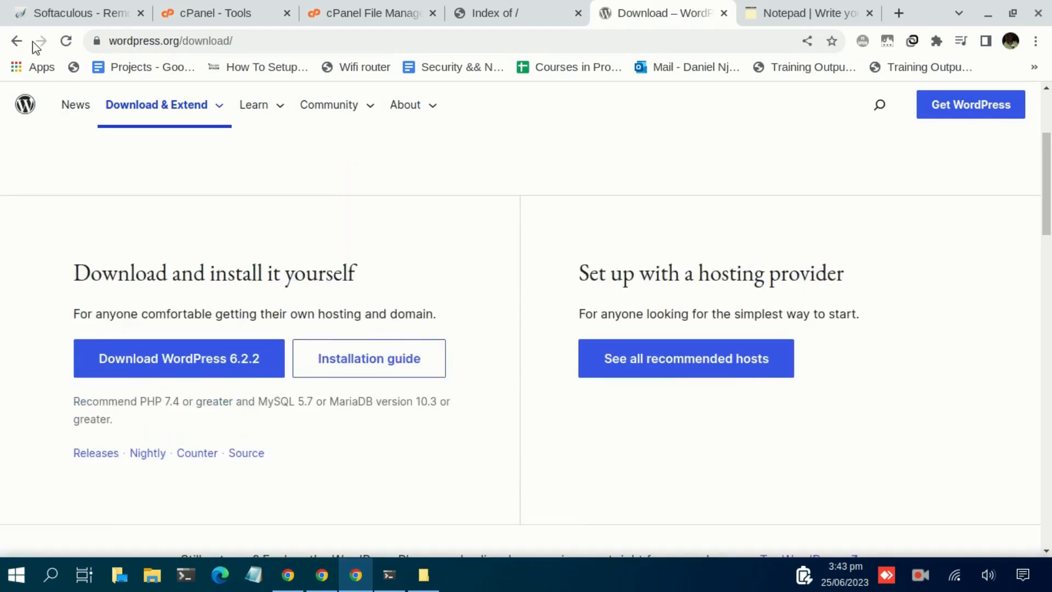
# Reopen the Download WordPress 6.2.2 page, then view the test site's cgi-bin-only Index of / page
pyautogui.click(17, 42)
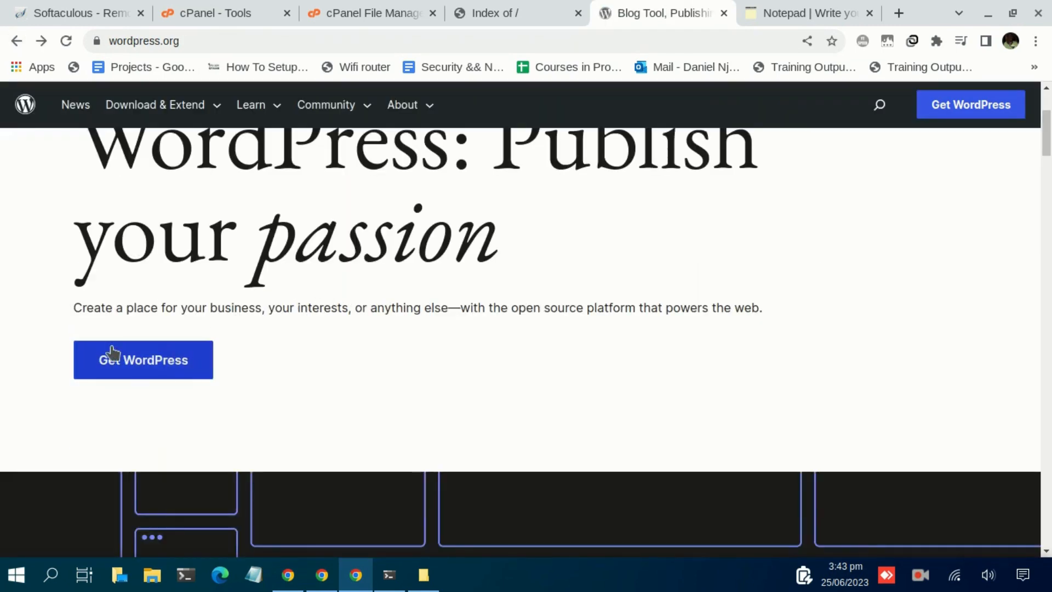
pyautogui.click(167, 363)
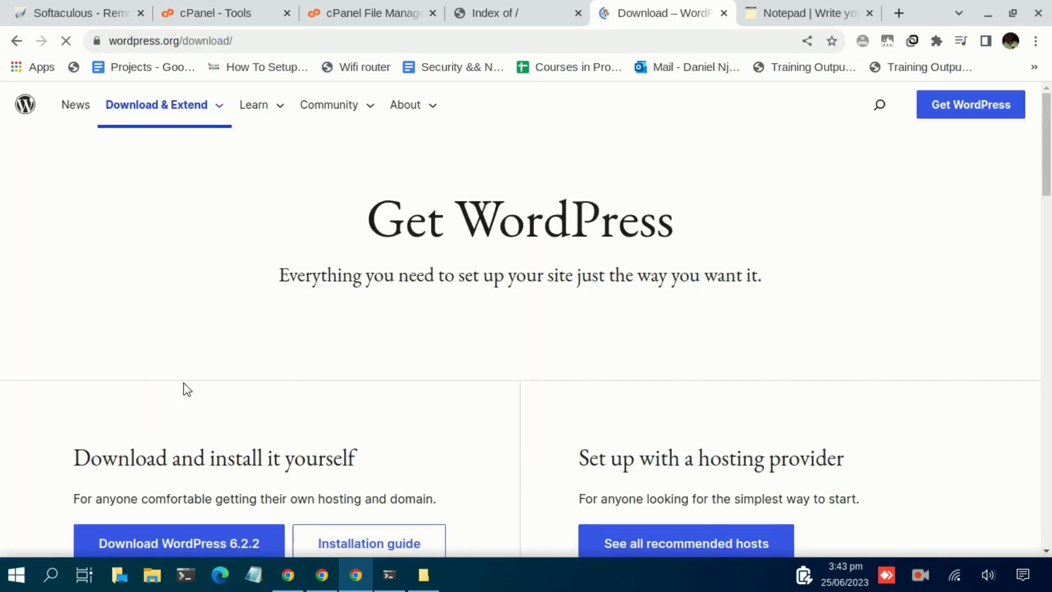
pyautogui.scroll(-2, 280, 414)
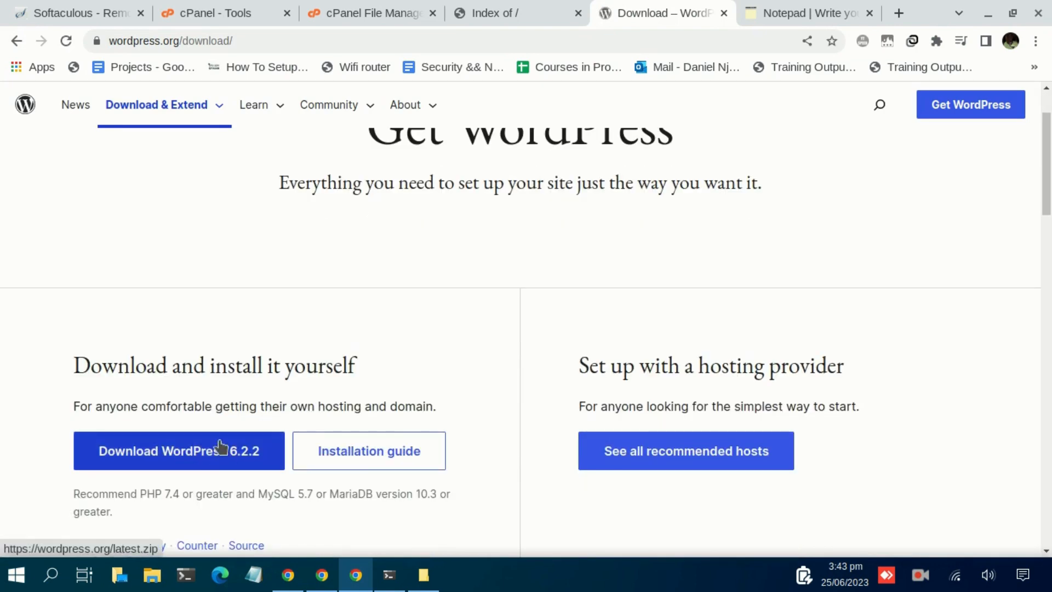
pyautogui.scroll(-3, 226, 444)
pyautogui.scroll(3, 229, 454)
pyautogui.scroll(-2, 261, 469)
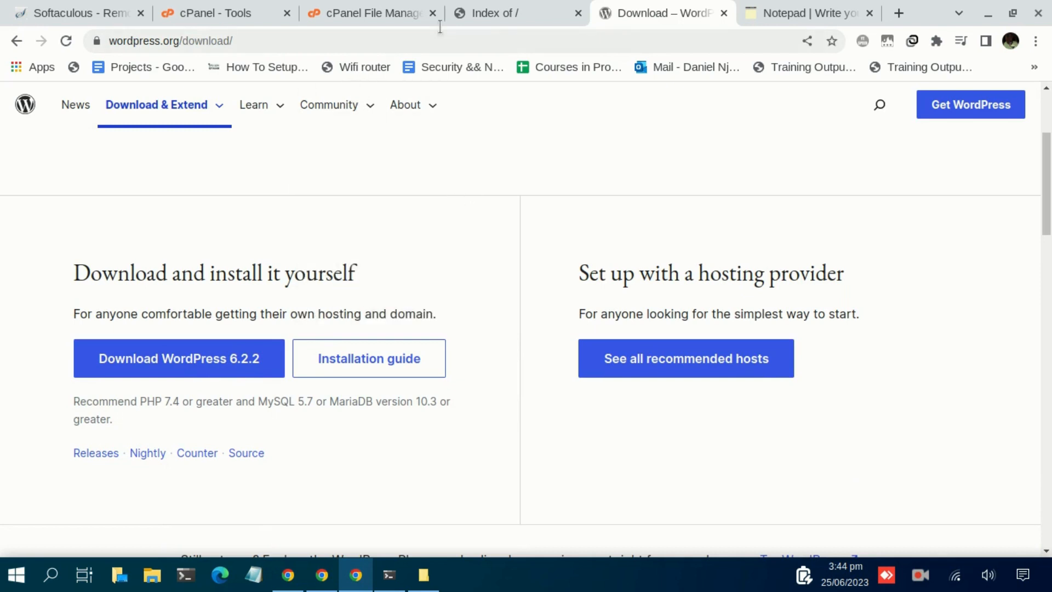
pyautogui.click(501, 16)
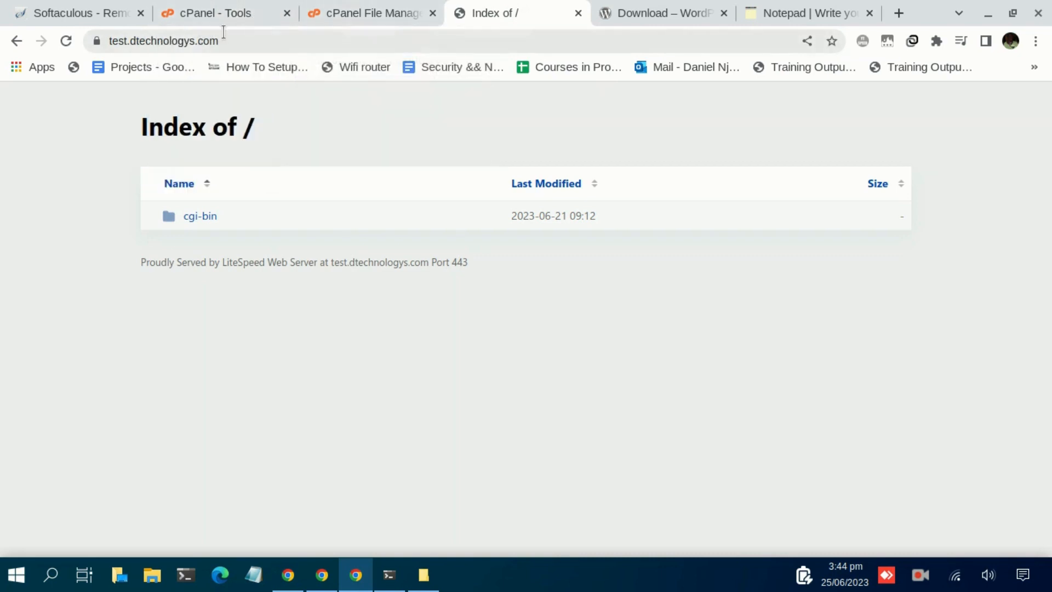
# Pass through the Download and Index of tabs back to cPanel Tools, scrolled to the top
pyautogui.click(650, 21)
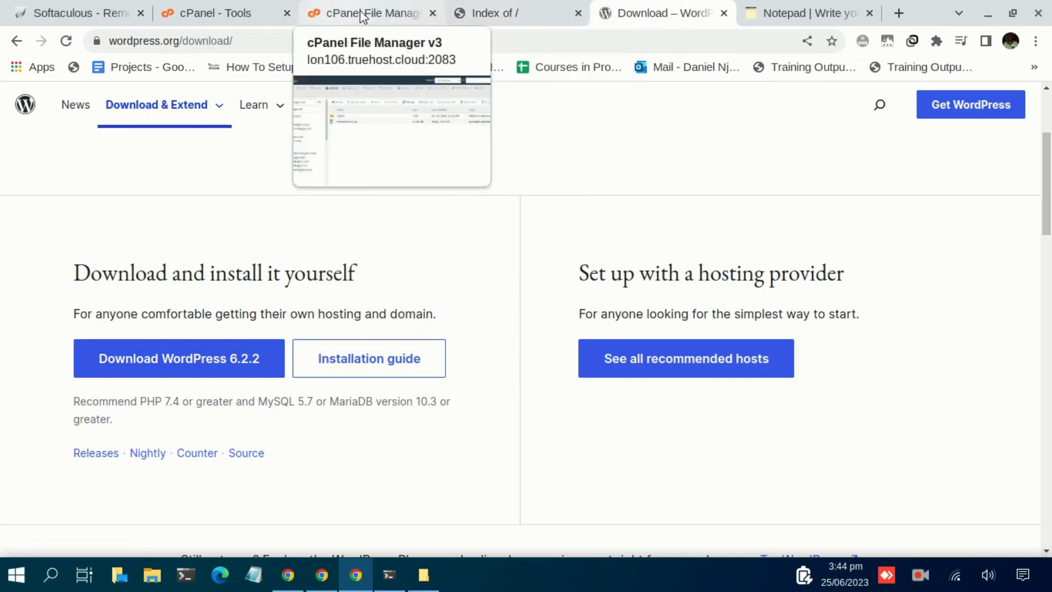
pyautogui.click(481, 22)
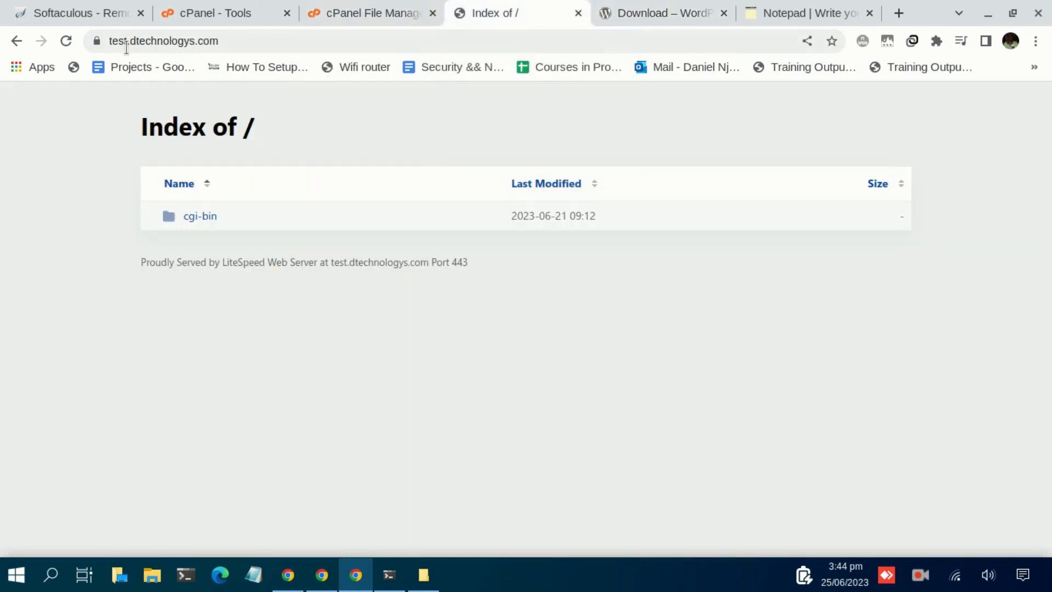
pyautogui.click(219, 22)
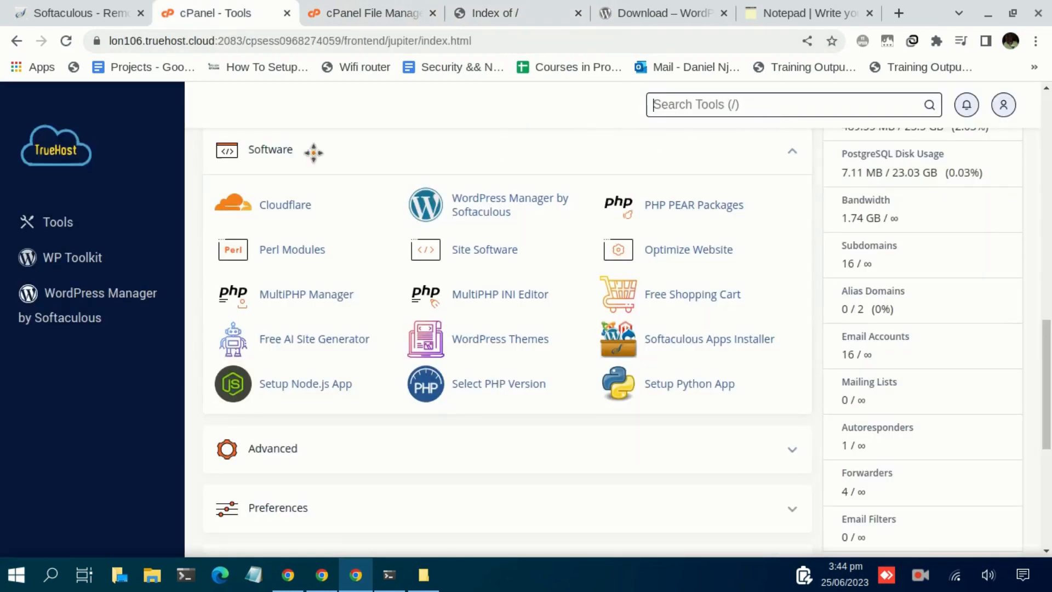
pyautogui.scroll(3, 353, 172)
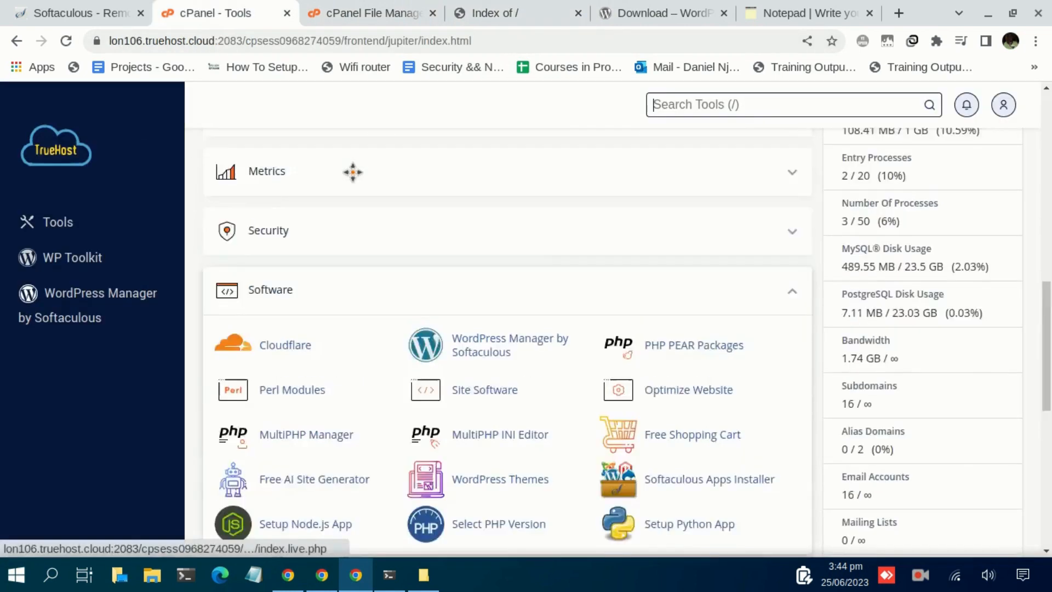
pyautogui.scroll(15, 353, 172)
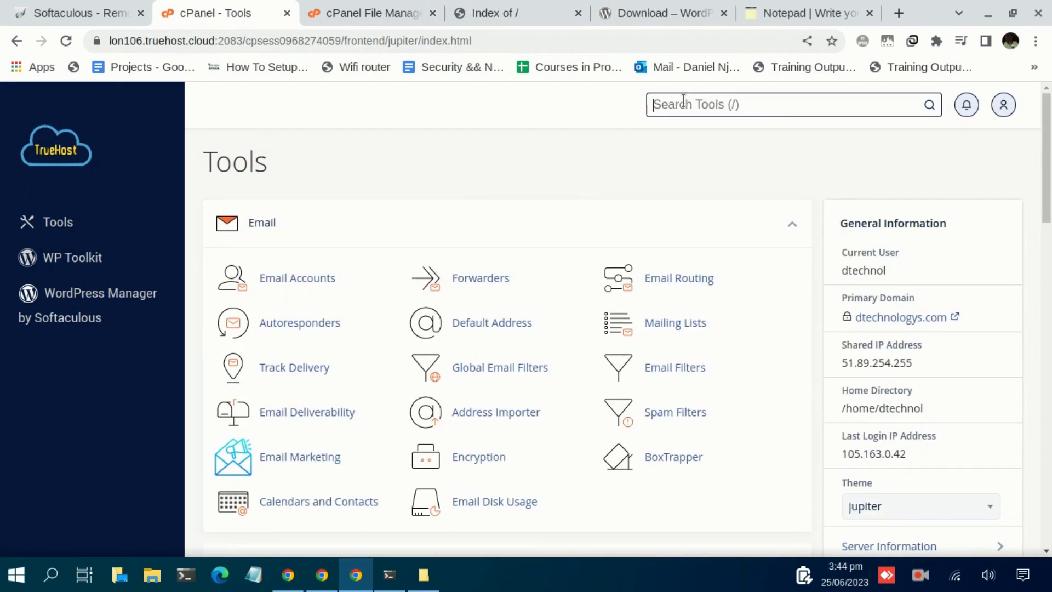
# Find Domains via a 'domain' search, filter by 'test', and open test.dtechnologys.com's document root
pyautogui.write('domain')
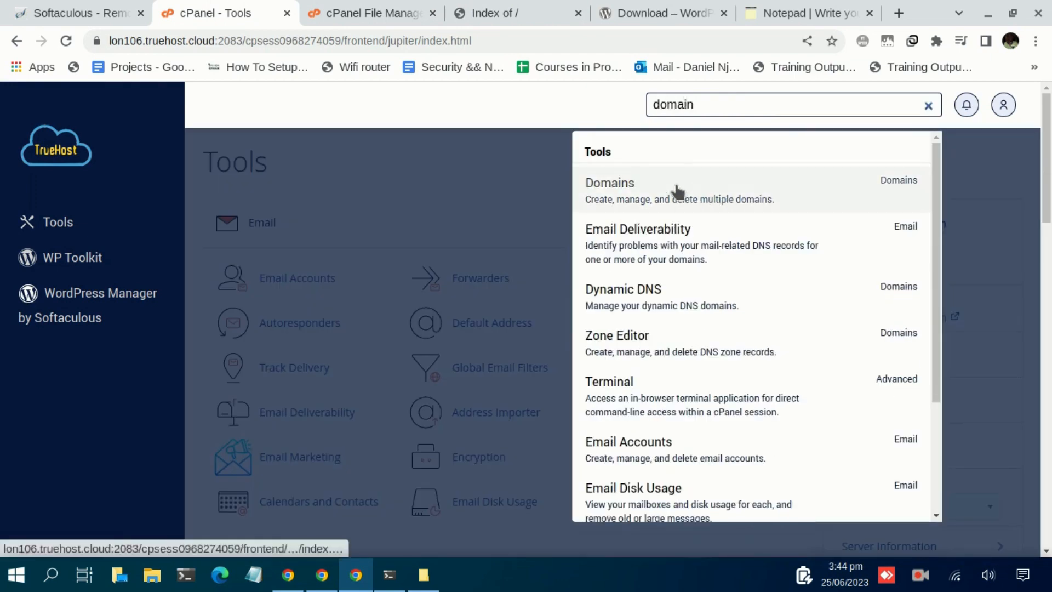
pyautogui.click(678, 190)
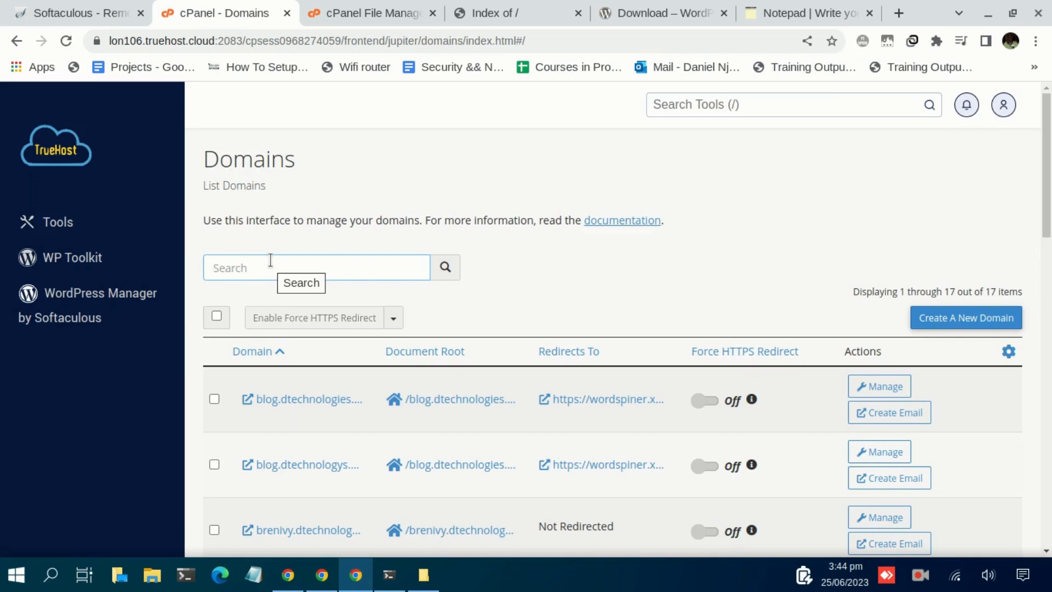
pyautogui.write('test')
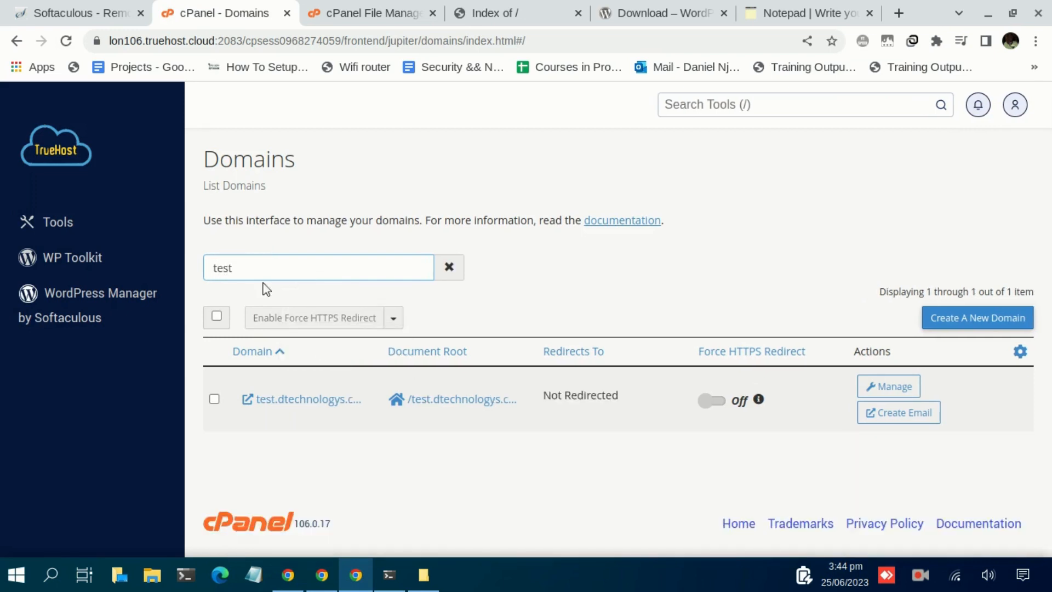
pyautogui.click(440, 401)
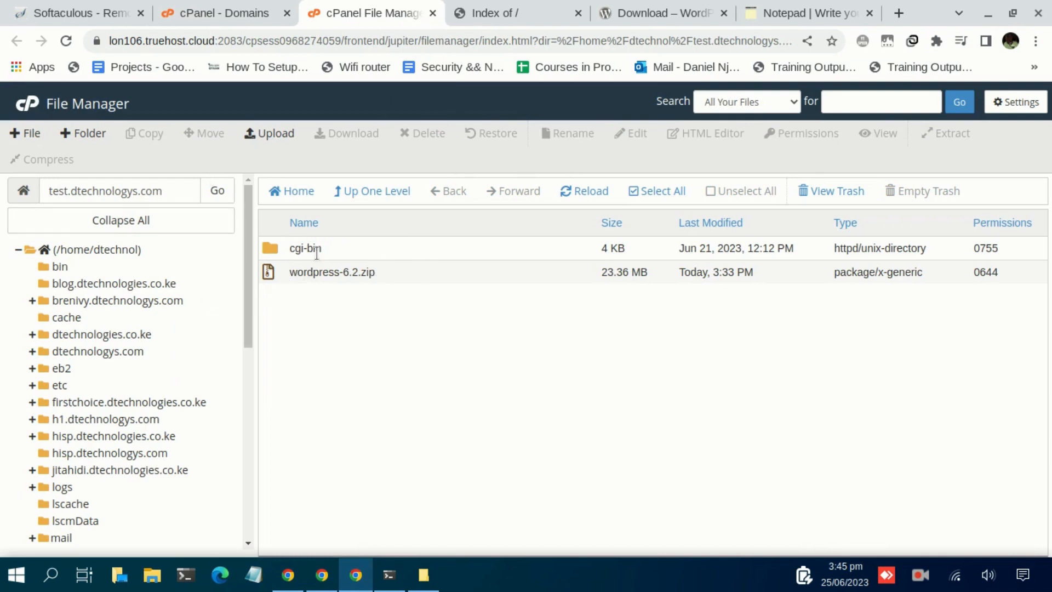
pyautogui.click(650, 11)
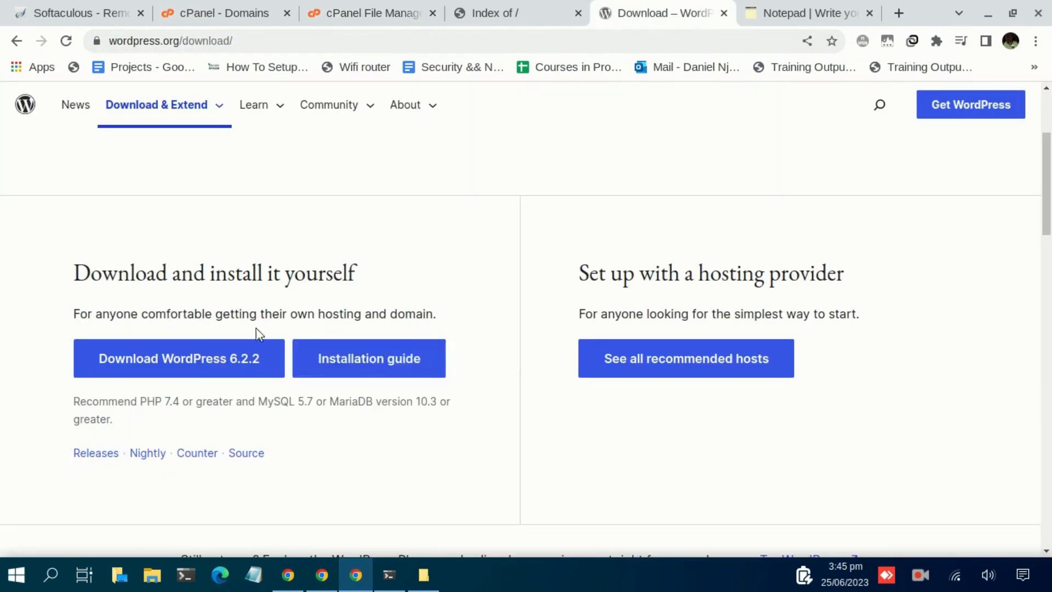
pyautogui.click(363, 13)
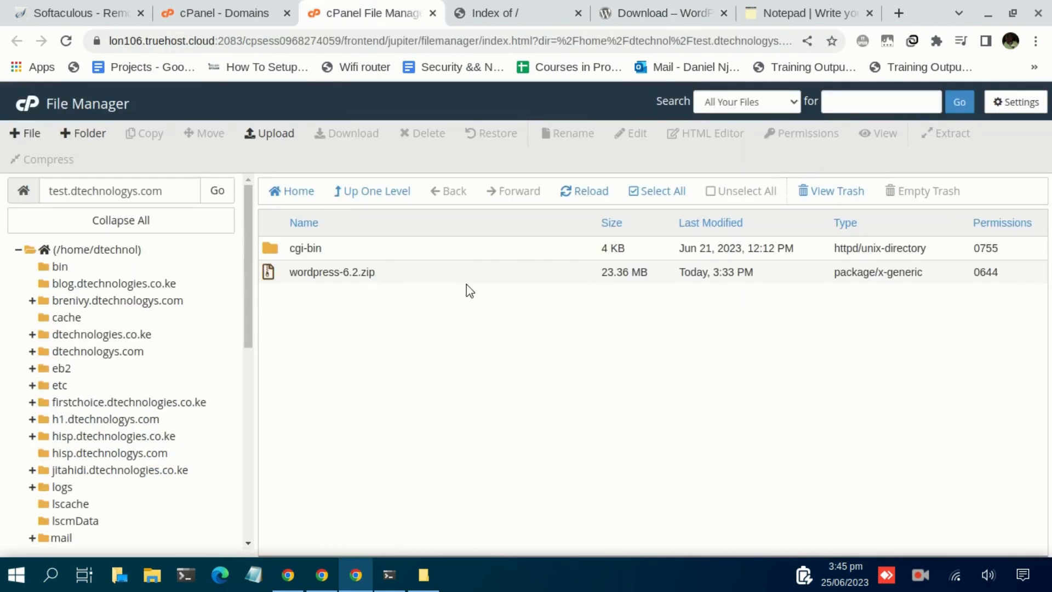
pyautogui.click(256, 140)
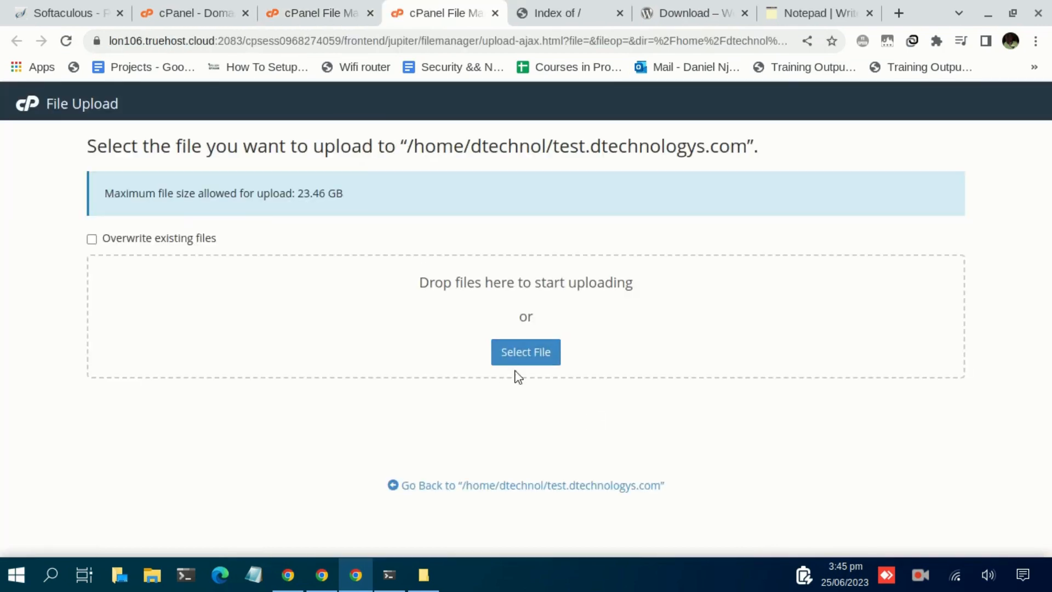
pyautogui.click(535, 356)
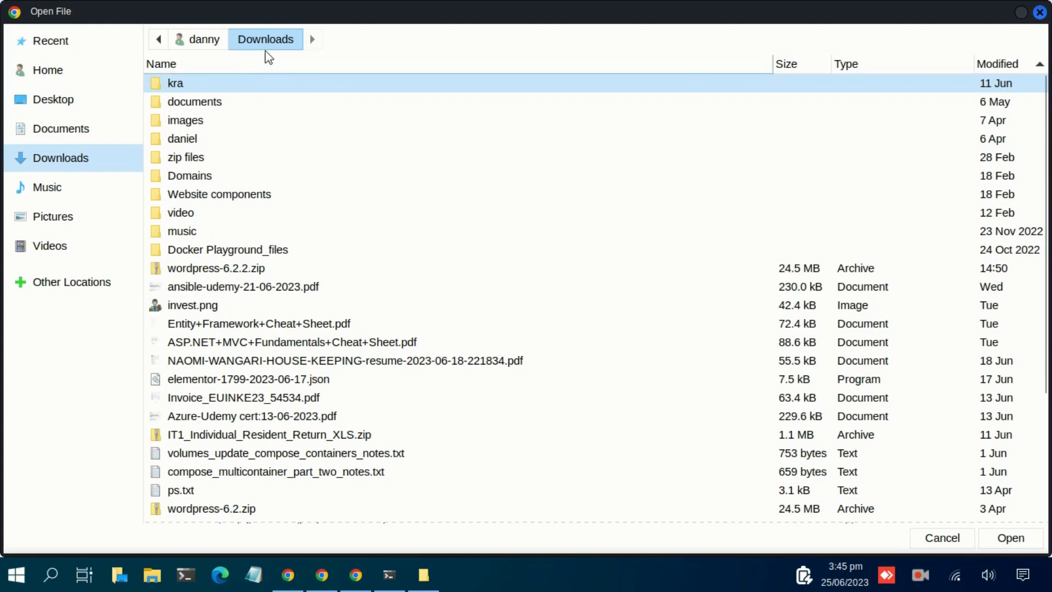
pyautogui.click(247, 513)
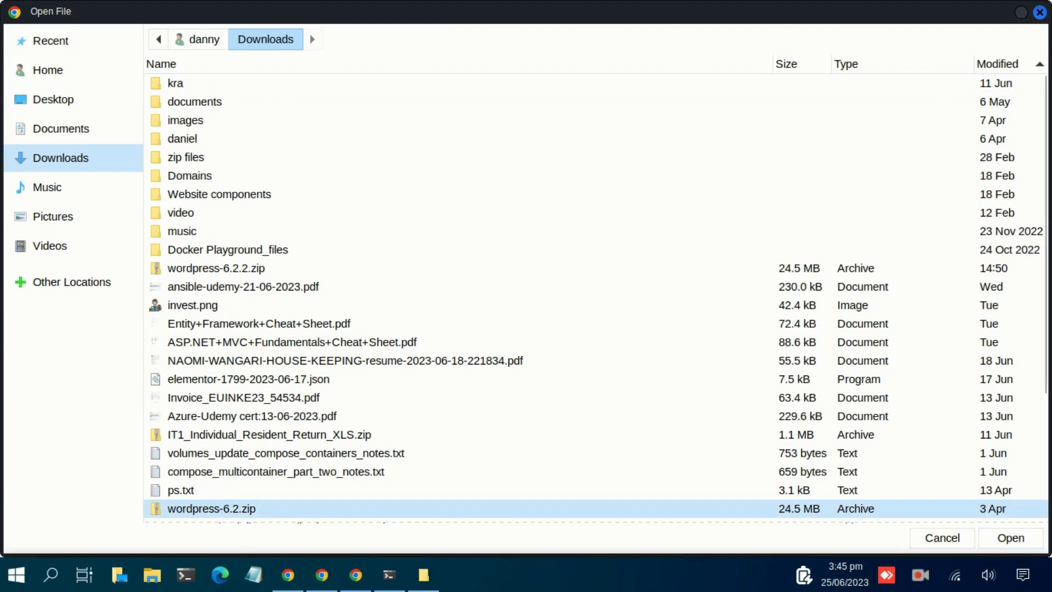
pyautogui.click(1041, 12)
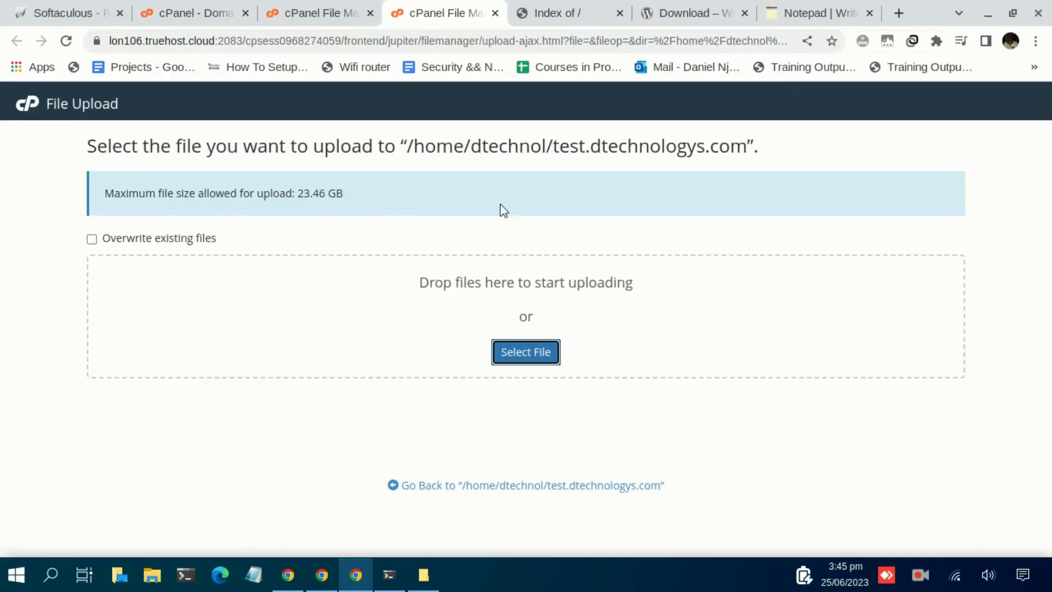
pyautogui.click(495, 13)
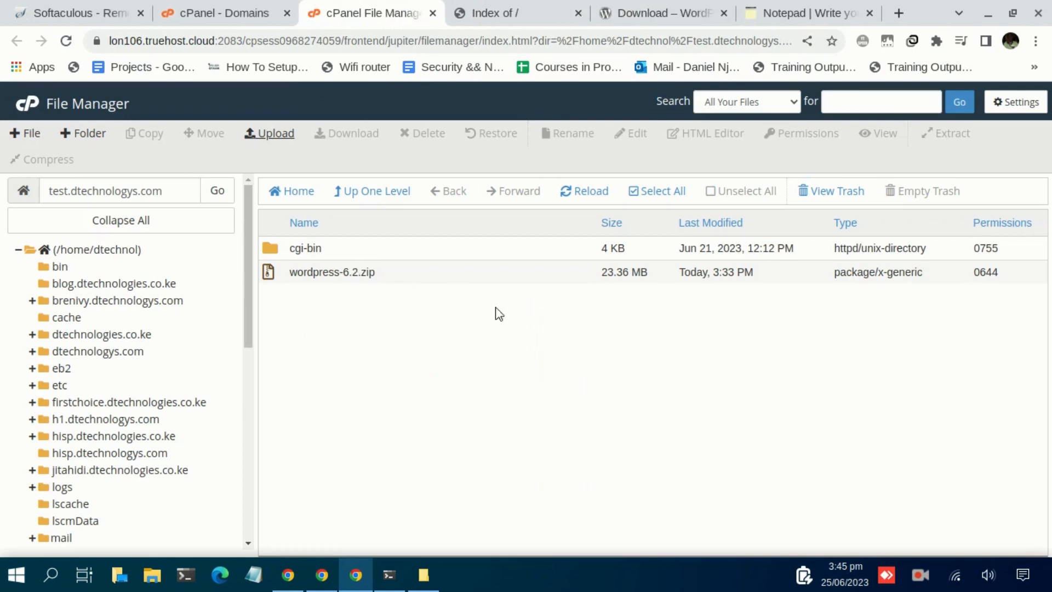
# Extract wordpress-6.2.zip into the site folder and open the resulting wordpress folder
pyautogui.rightClick(316, 271)
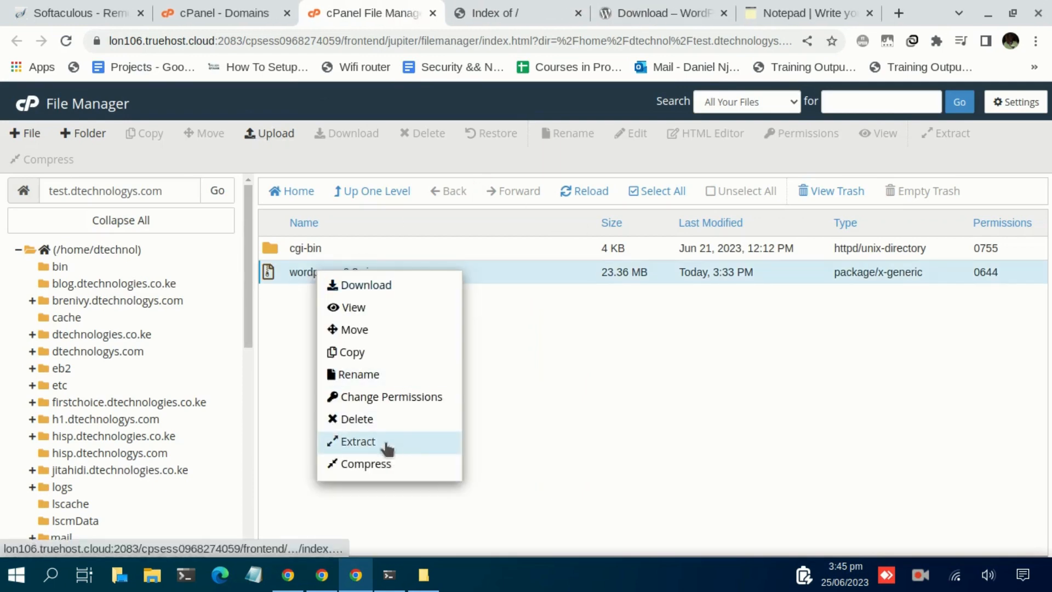
pyautogui.click(388, 451)
pyautogui.click(655, 398)
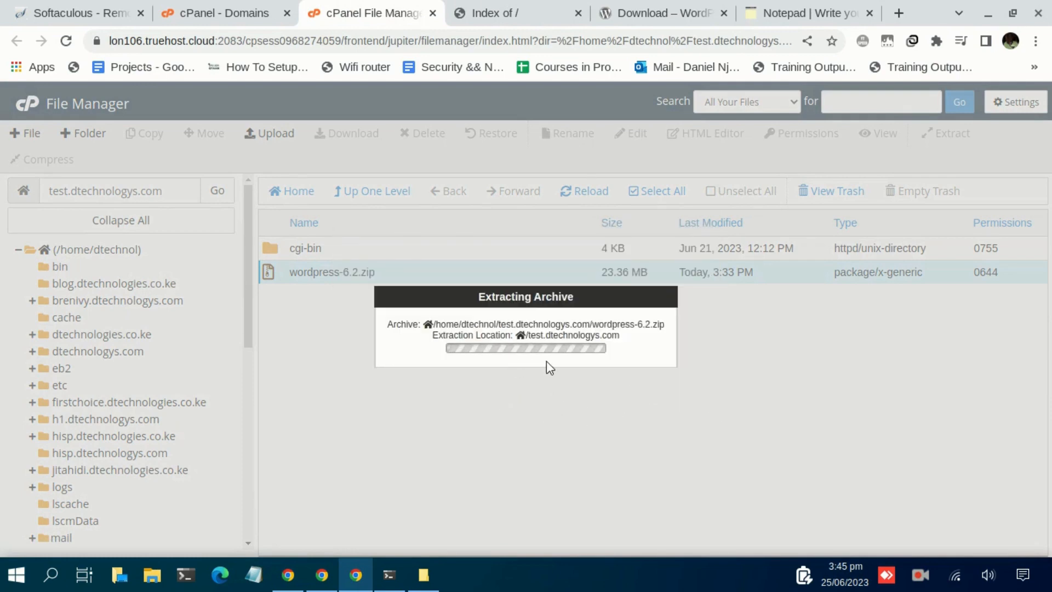
pyautogui.click(777, 475)
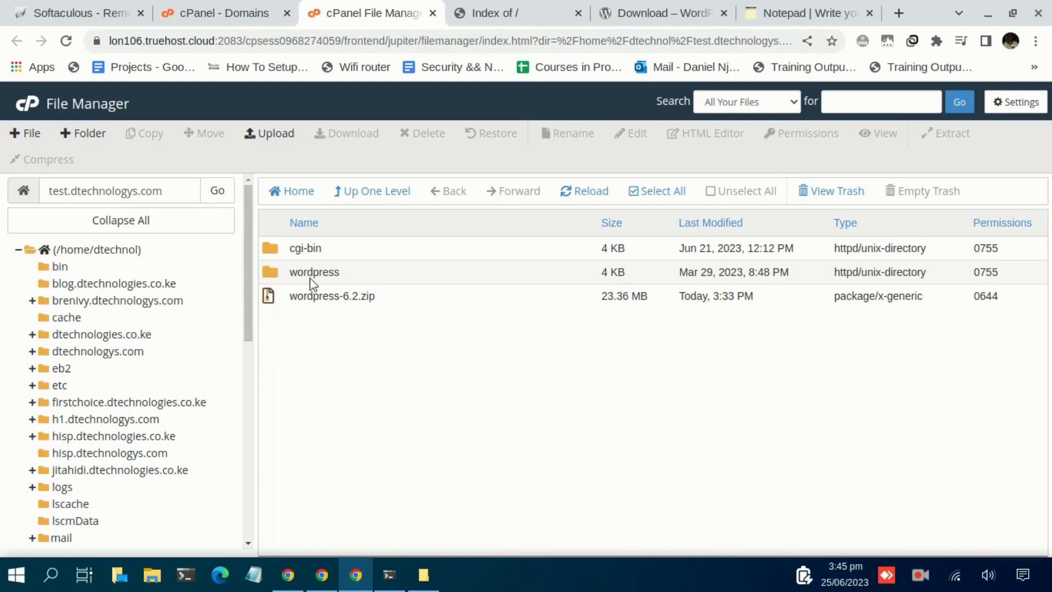
pyautogui.doubleClick(273, 274)
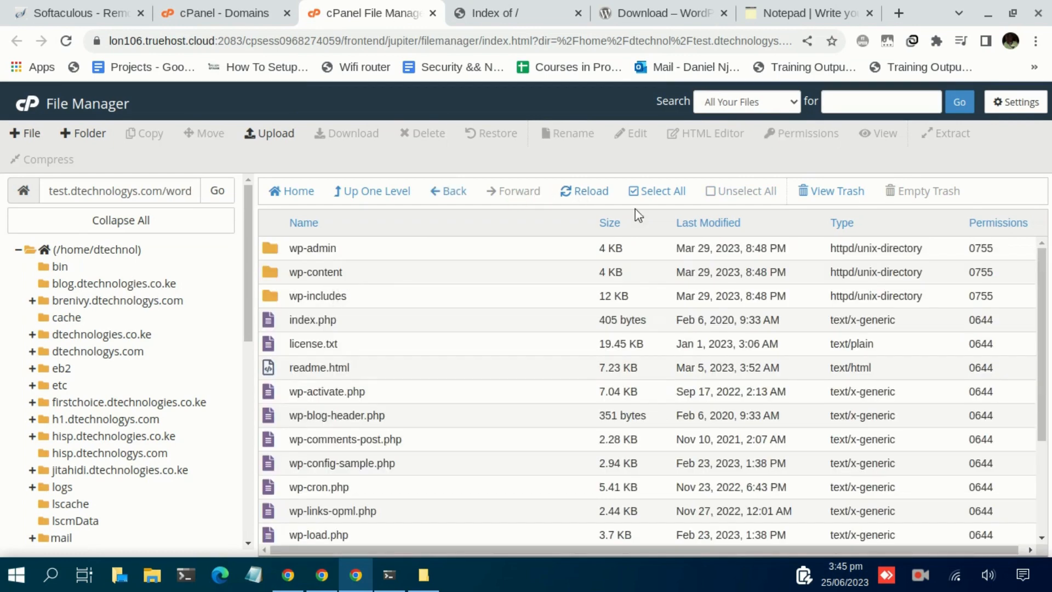
# Move all files from the wordpress folder into /test.dtechnologys.com and go up to that folder
pyautogui.click(660, 192)
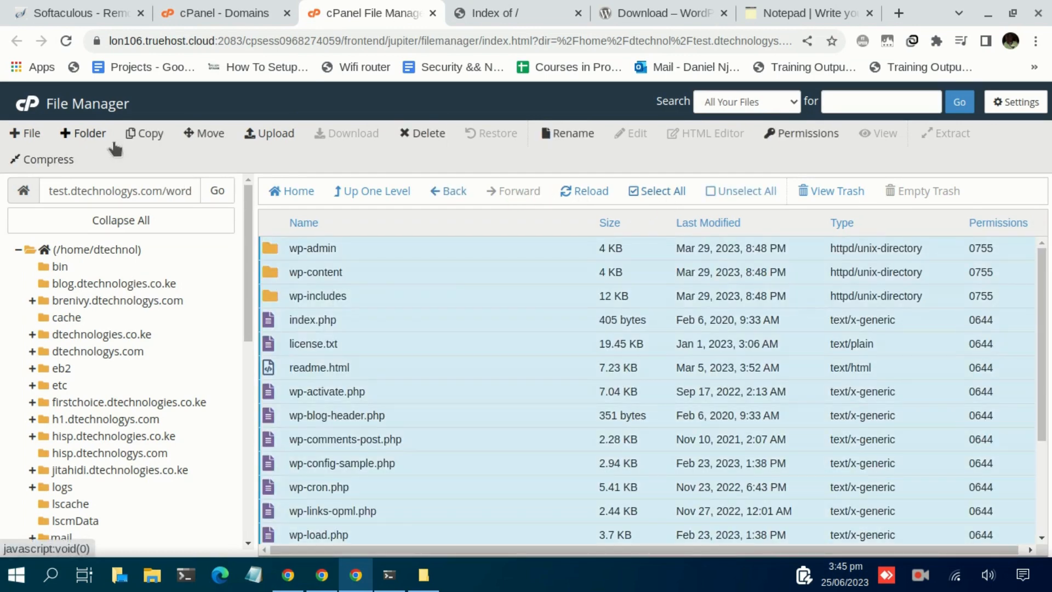
pyautogui.click(200, 138)
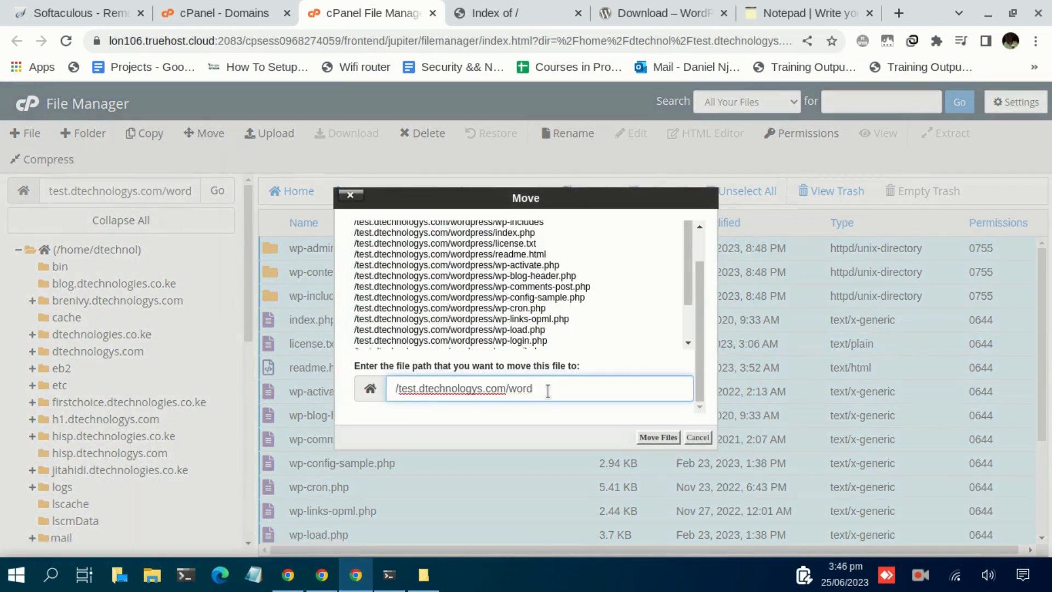
pyautogui.press('BackSpace')
pyautogui.press('BackSpace')
pyautogui.click(660, 437)
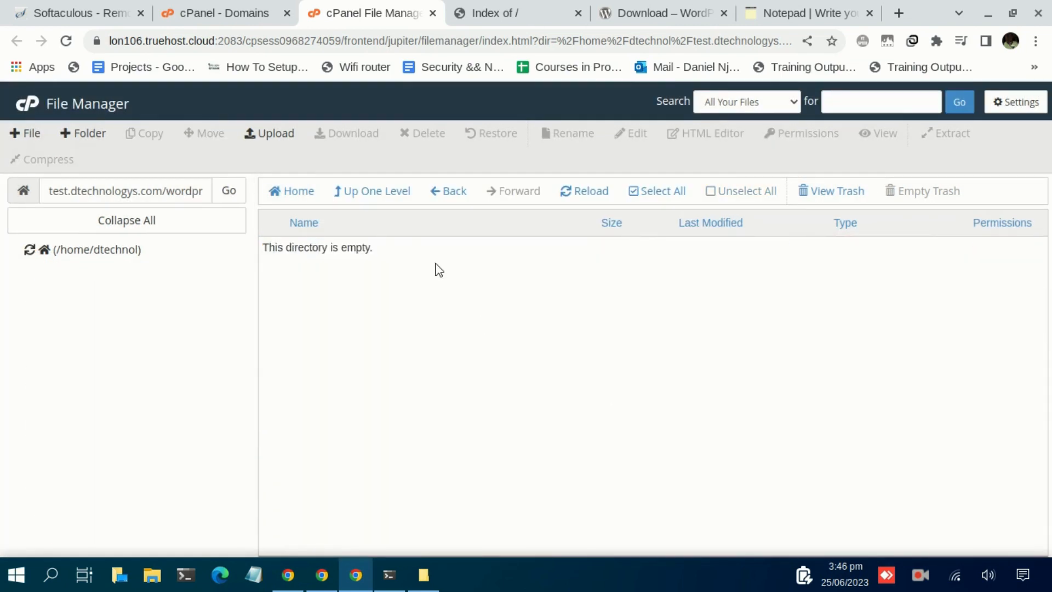
pyautogui.click(373, 191)
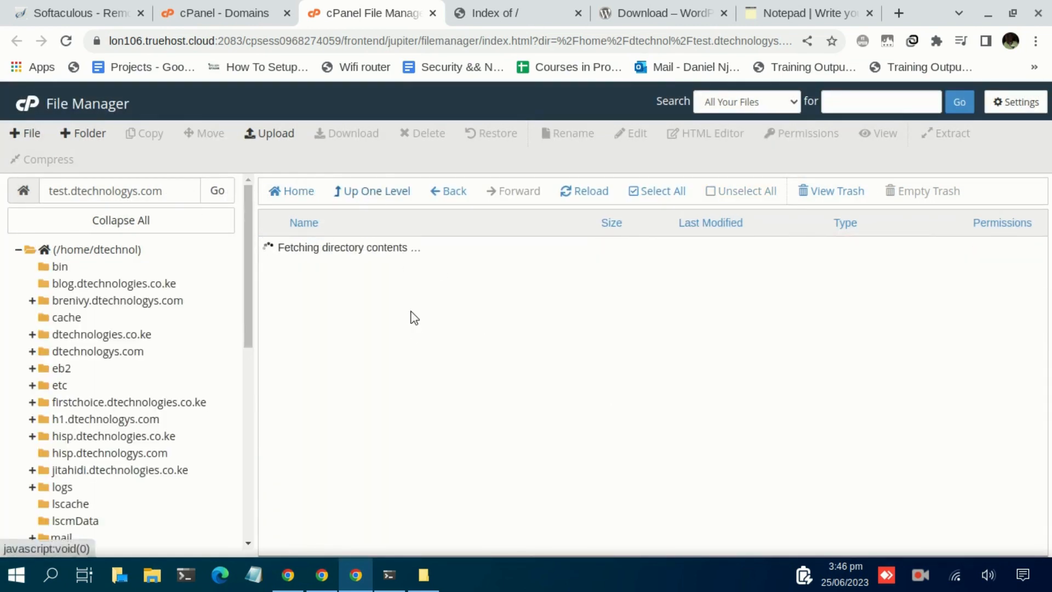
# Reload test.dtechnologys.com so it shows the WordPress language selection page
pyautogui.click(522, 22)
pyautogui.click(458, 41)
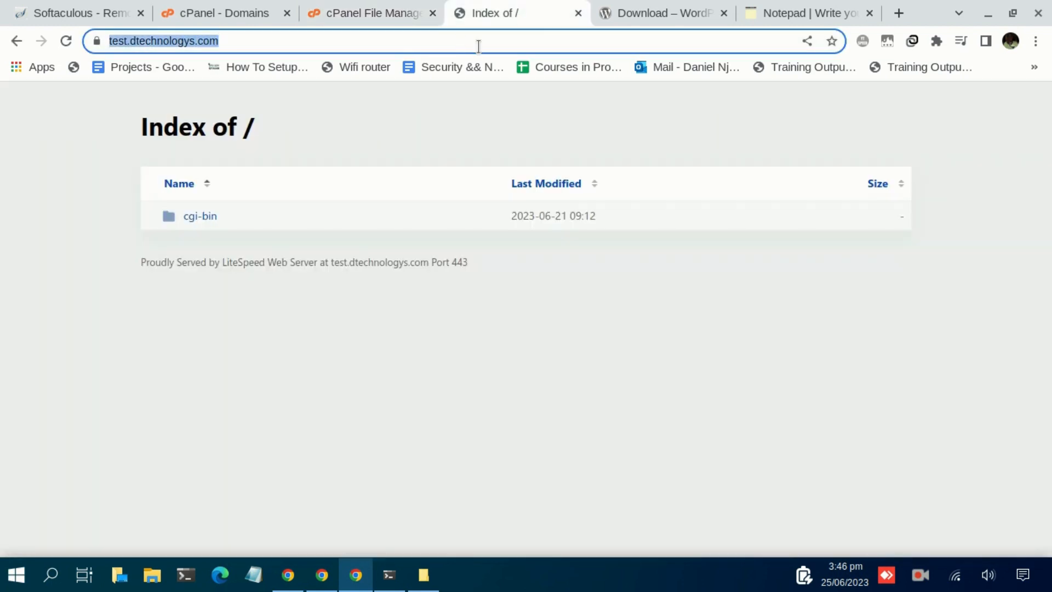
pyautogui.press('Return')
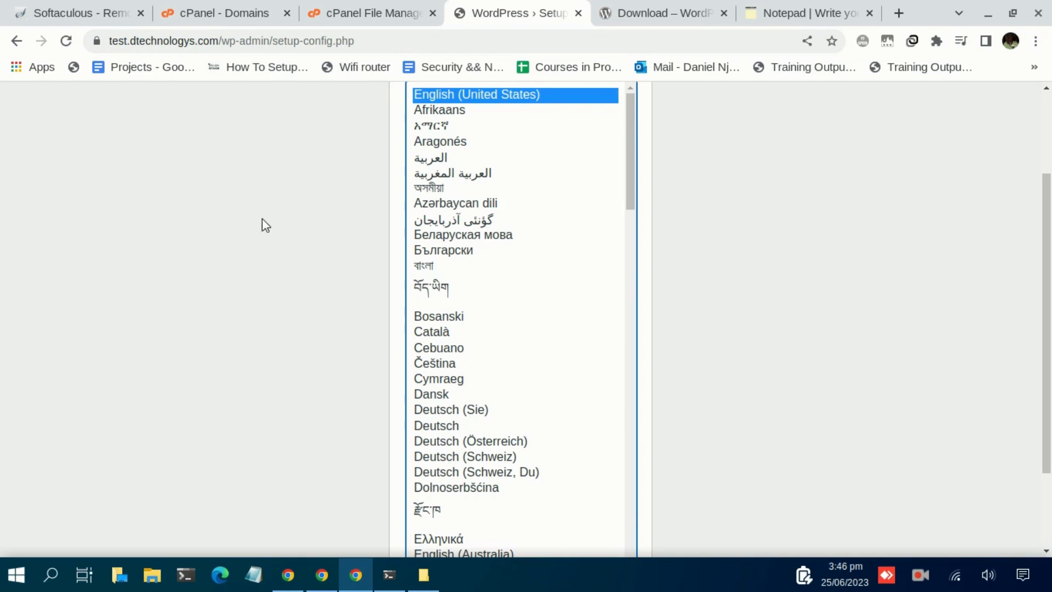
pyautogui.scroll(-2, 260, 220)
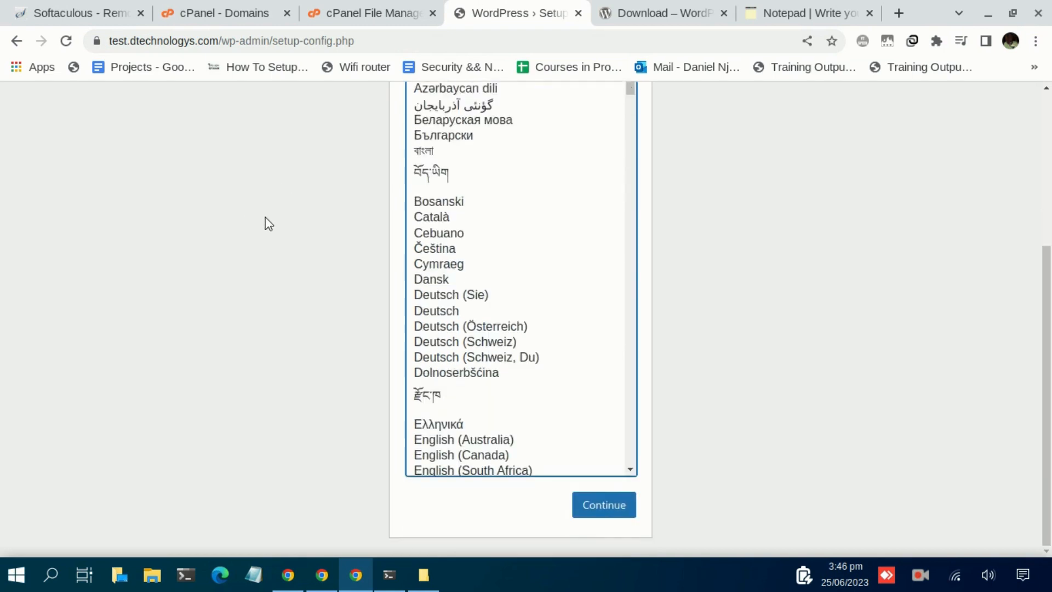
pyautogui.scroll(5, 265, 216)
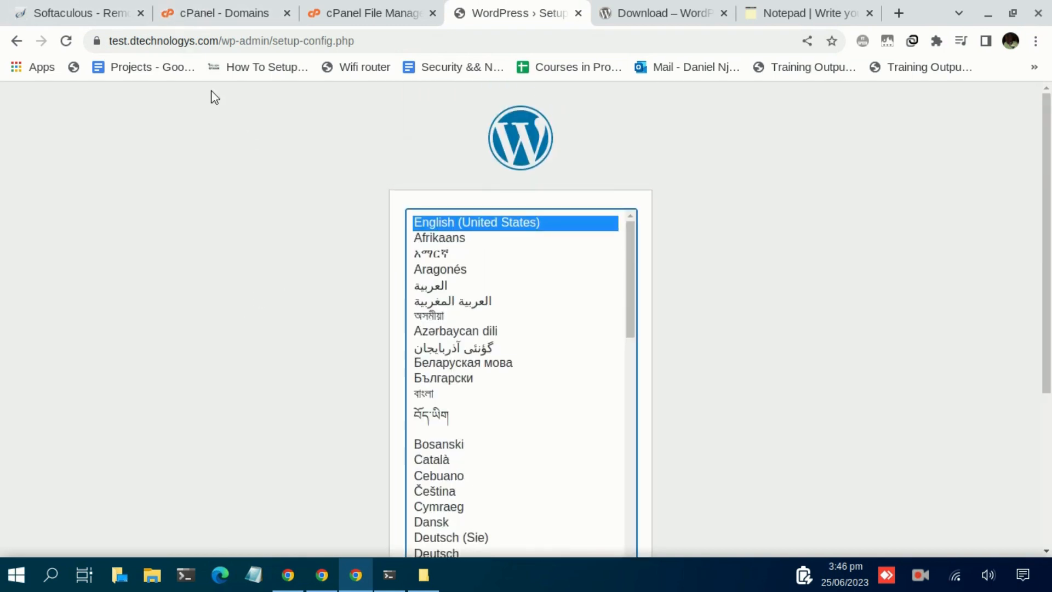
# Select the three lines of saved database details in the Notepad tab
pyautogui.click(806, 14)
pyautogui.moveTo(185, 255); pyautogui.dragTo(33, 214)
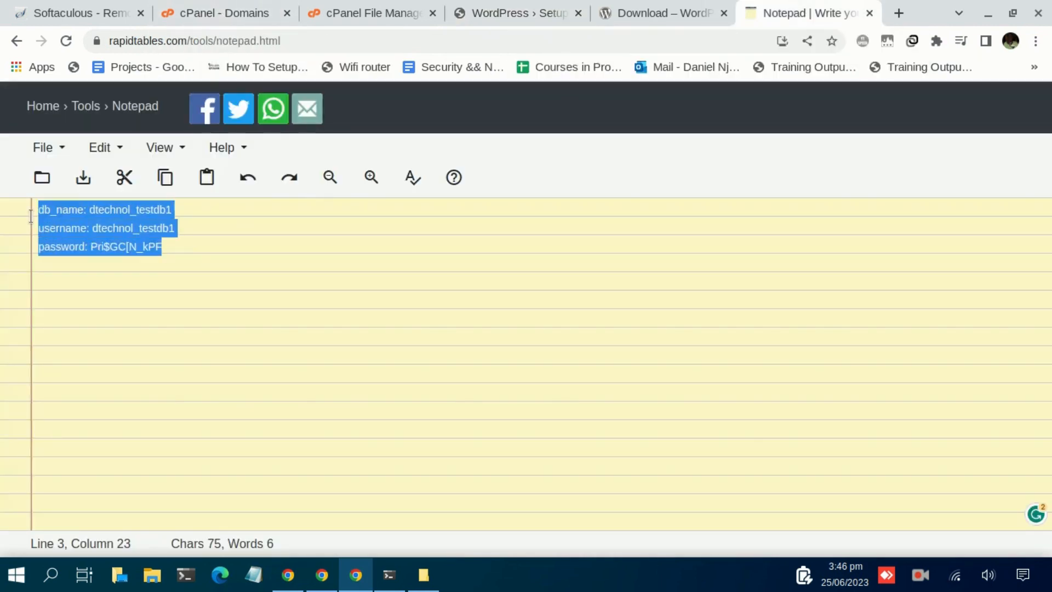
pyautogui.click(82, 247)
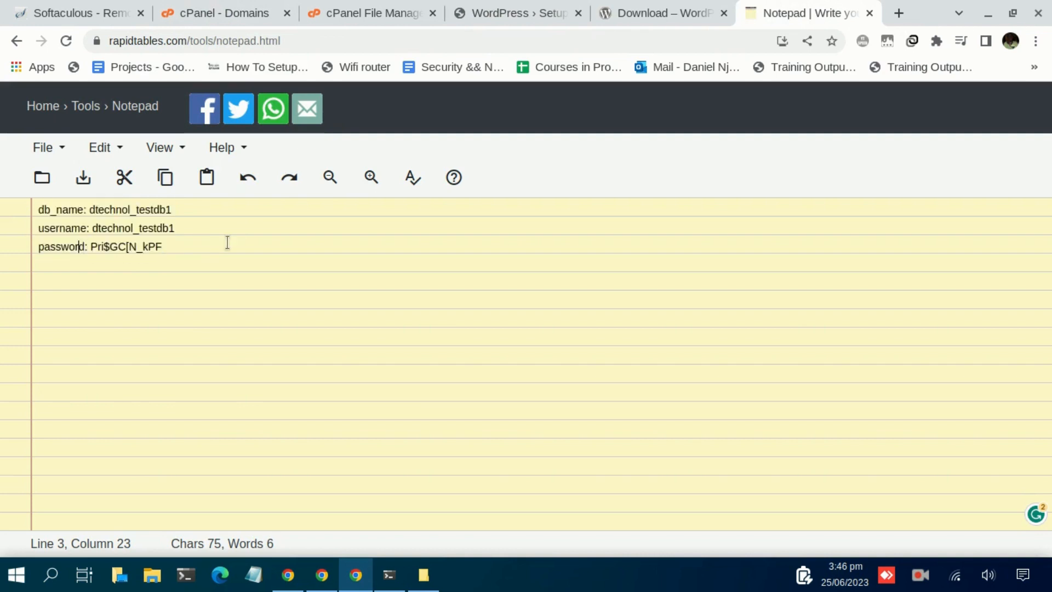
pyautogui.moveTo(160, 248); pyautogui.dragTo(43, 209)
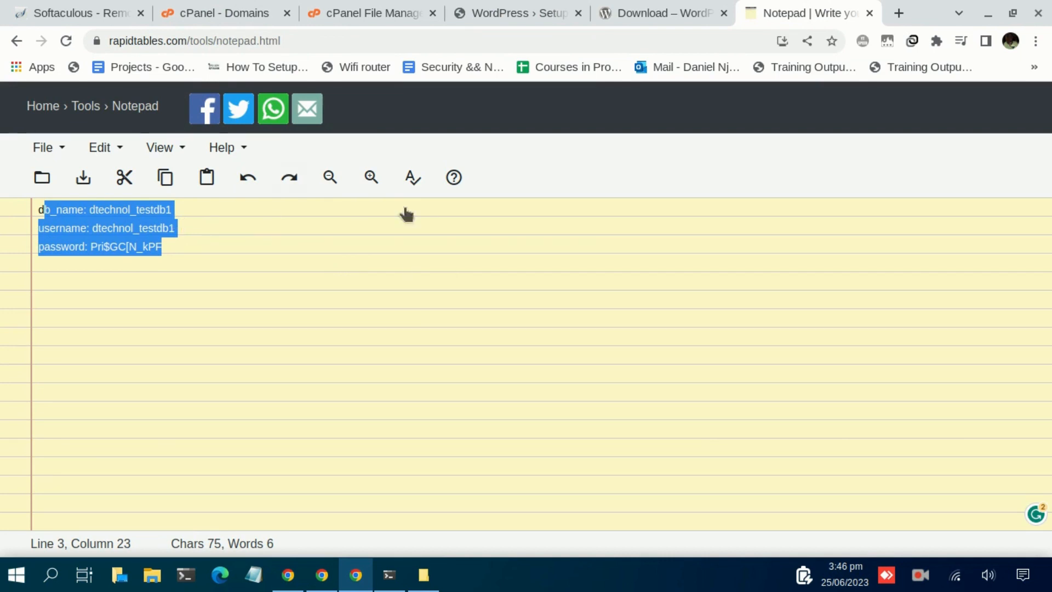
# Continue the WordPress setup with English (United States) as the language
pyautogui.click(368, 16)
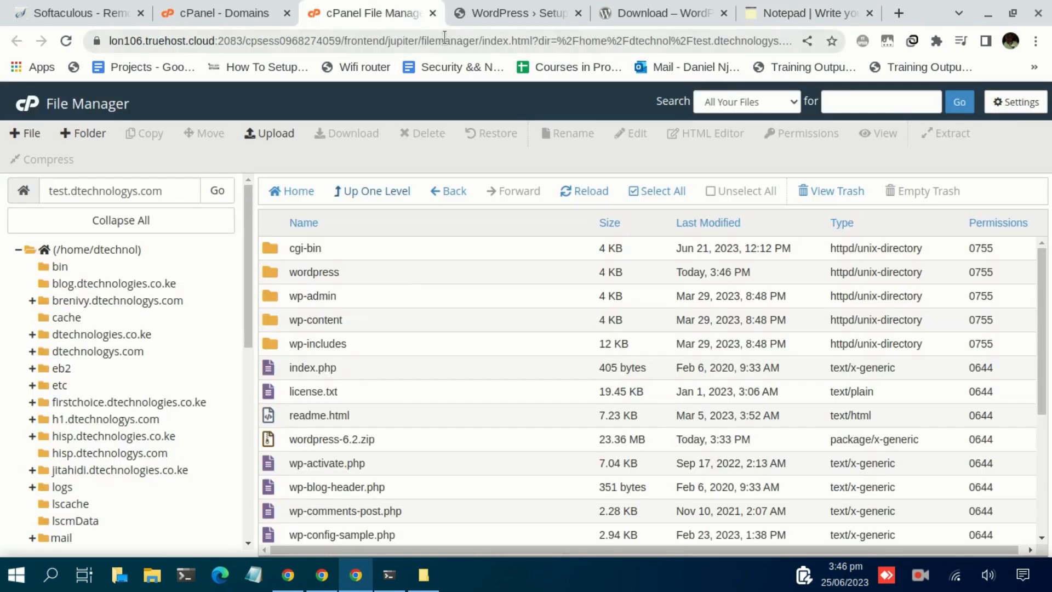
pyautogui.click(527, 11)
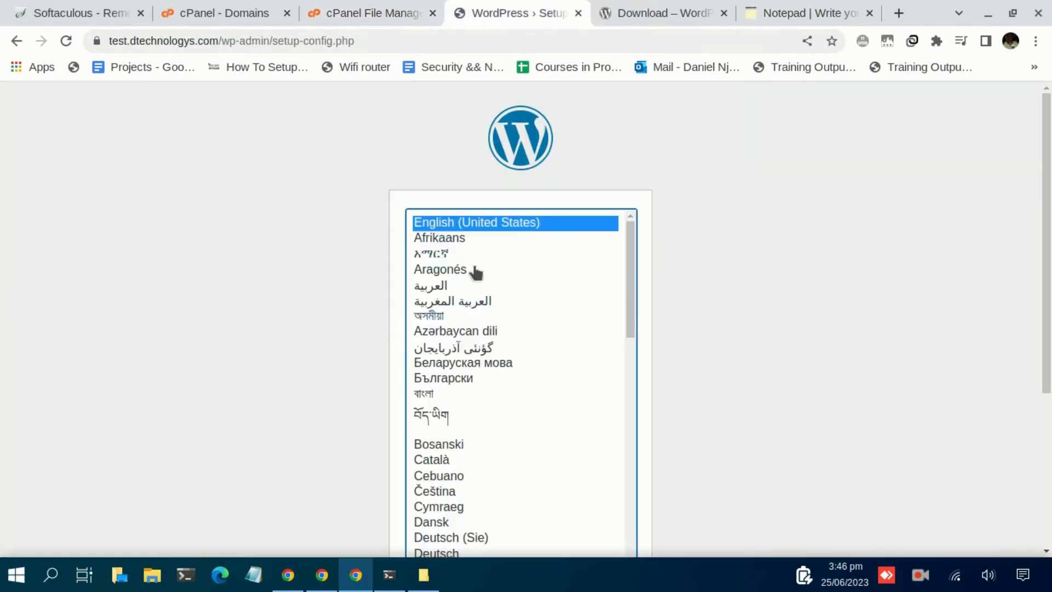
pyautogui.scroll(-4, 825, 298)
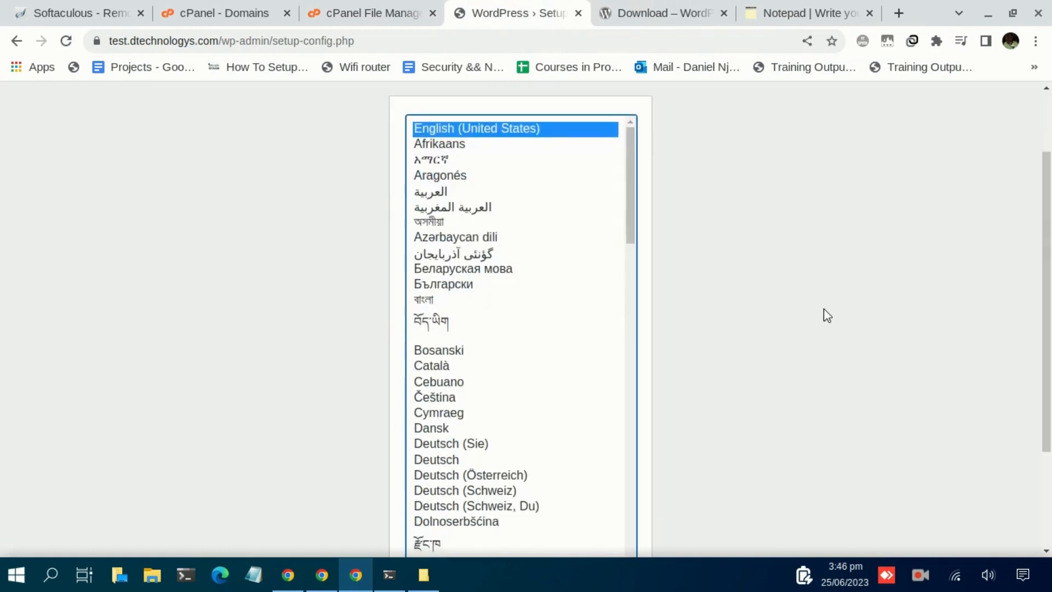
pyautogui.click(601, 506)
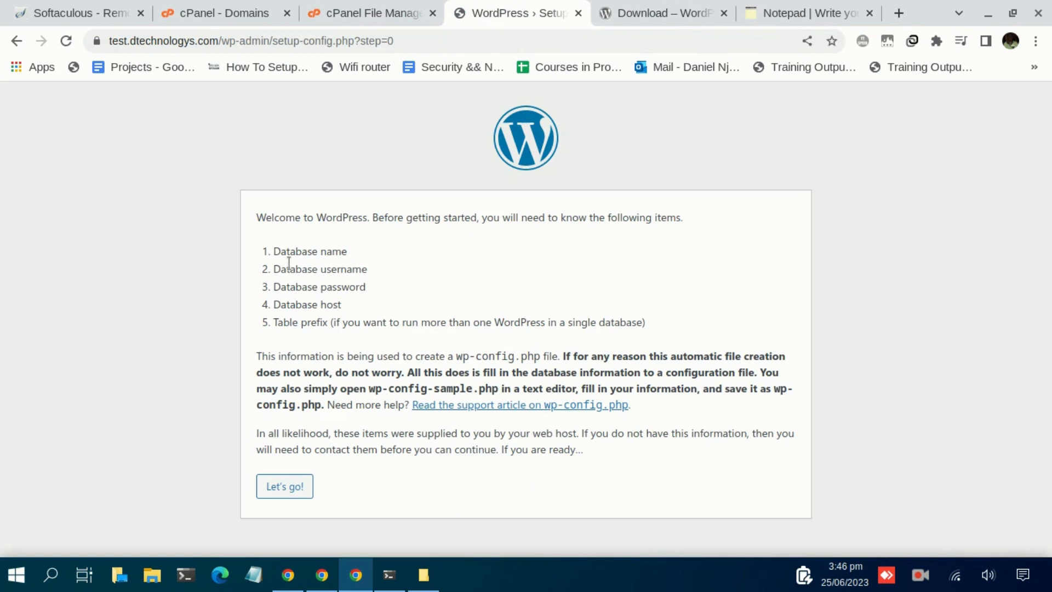
# Review the welcome page's list of required database details, then proceed with Let's go!
pyautogui.moveTo(294, 219); pyautogui.dragTo(442, 244)
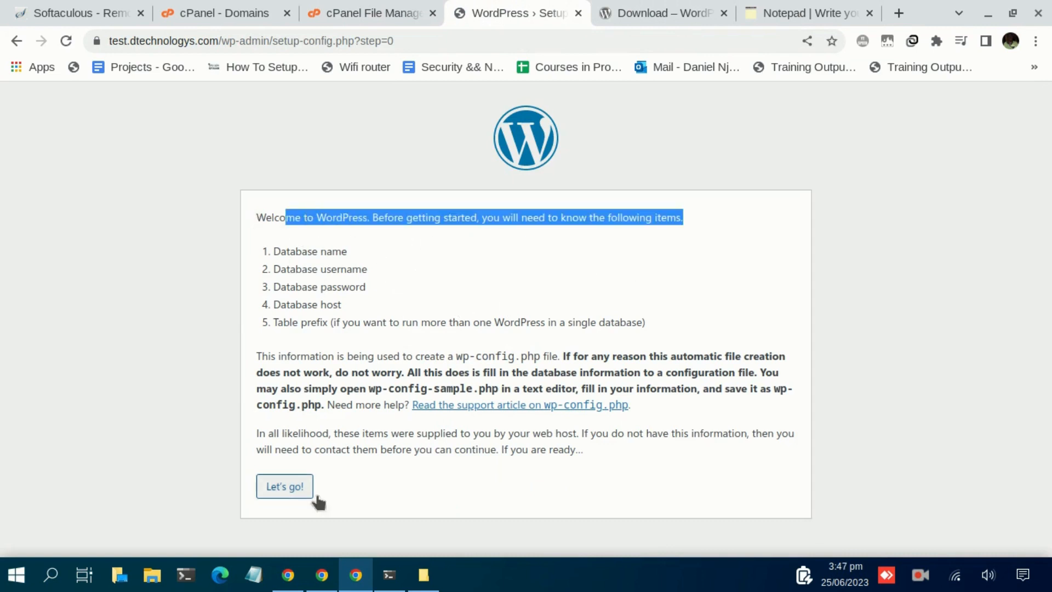
pyautogui.moveTo(349, 303); pyautogui.dragTo(272, 251)
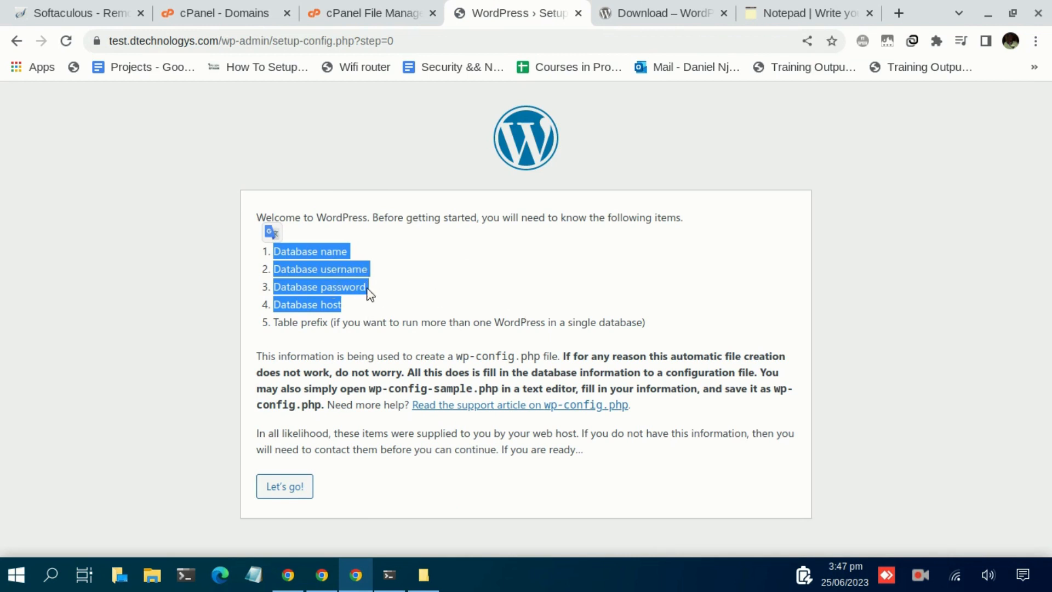
pyautogui.click(282, 486)
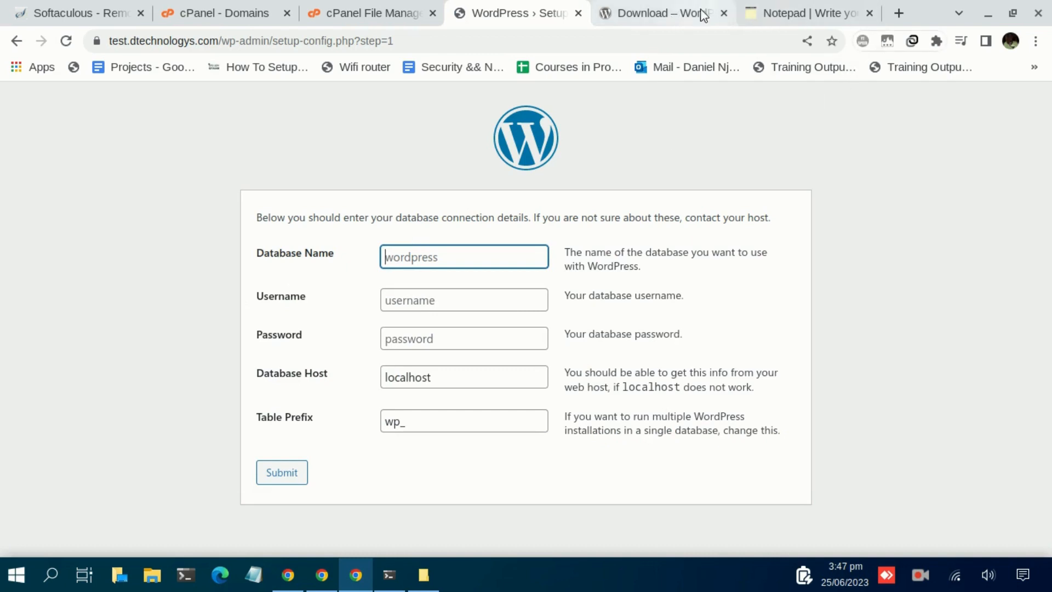
# Paste dtechnol_testdb1 from the notes into Database Name, then fill in Username
pyautogui.click(761, 13)
pyautogui.click(93, 209)
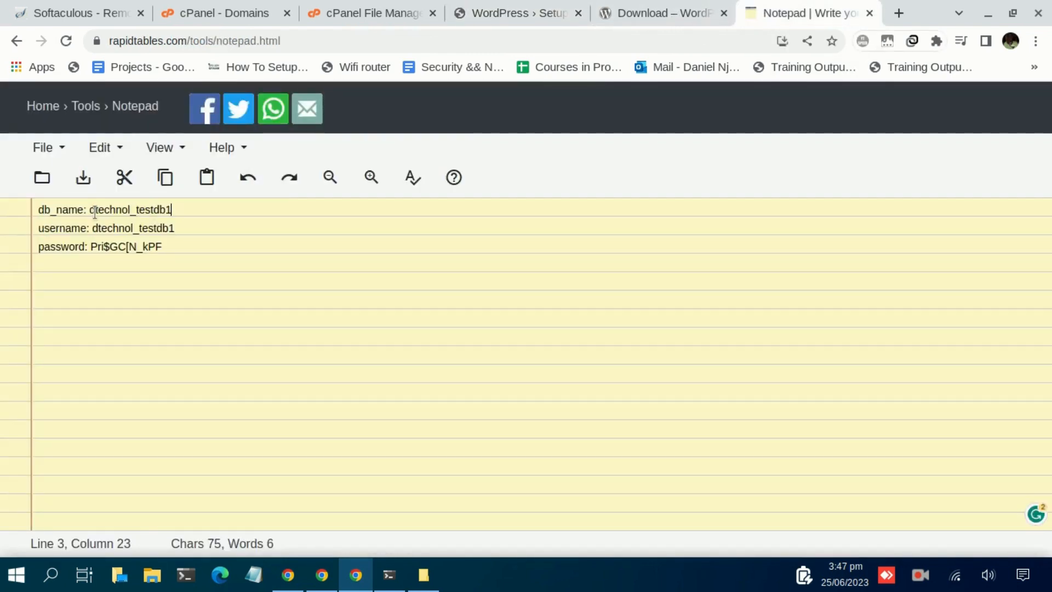
pyautogui.moveTo(91, 209); pyautogui.dragTo(188, 208)
pyautogui.hotkey('ctrl', 'c')
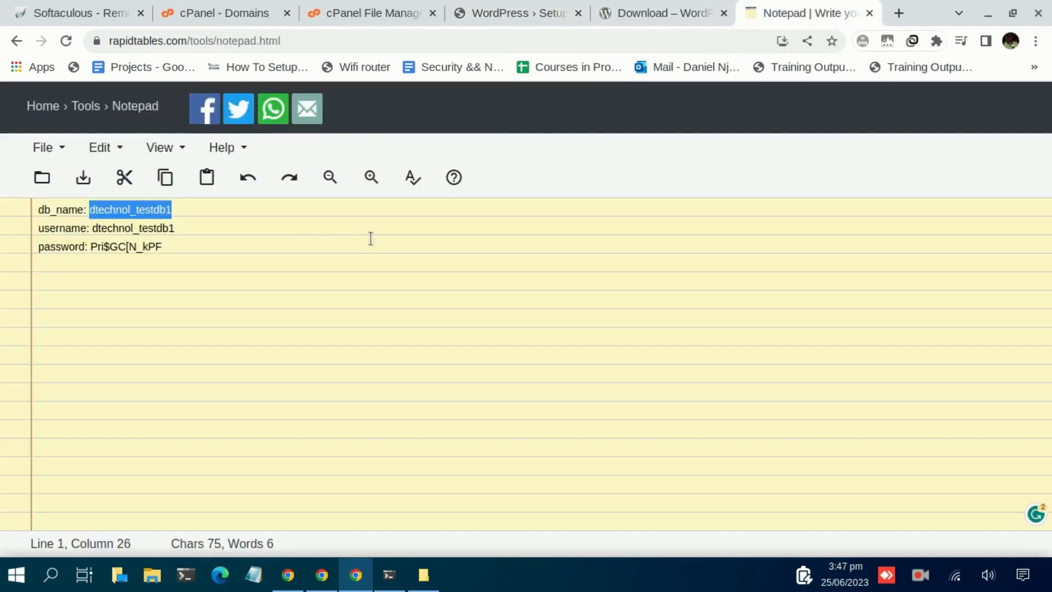
pyautogui.click(488, 11)
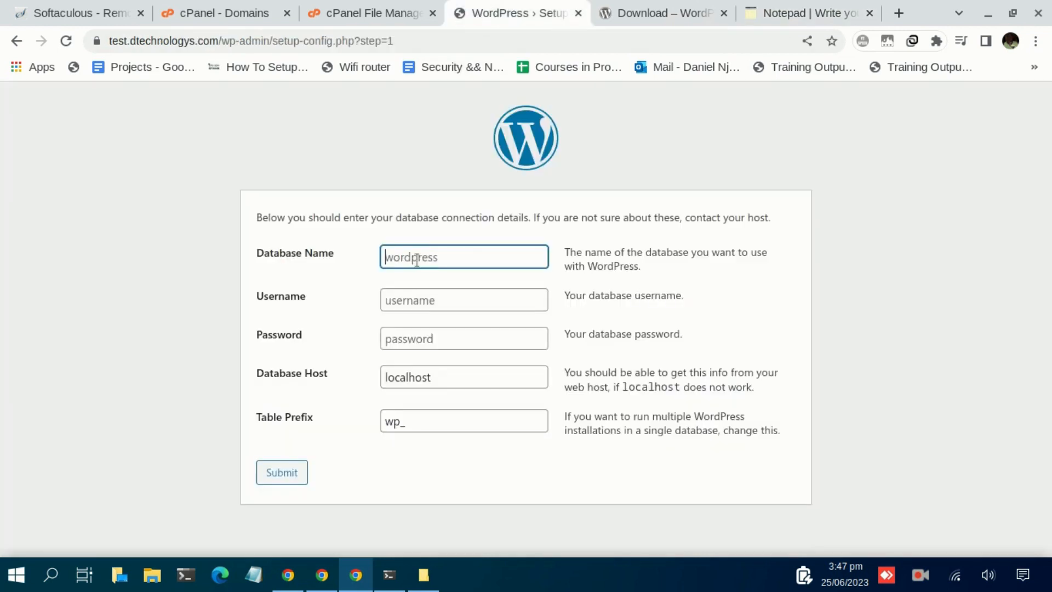
pyautogui.hotkey('ctrl', 'v')
pyautogui.click(412, 306)
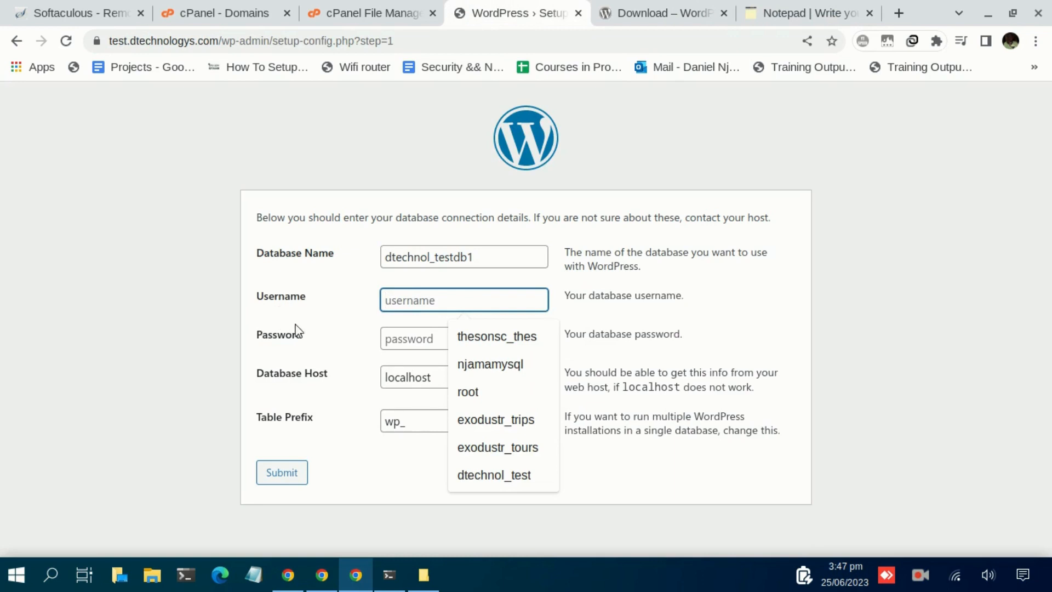
pyautogui.hotkey('ctrl', 'v')
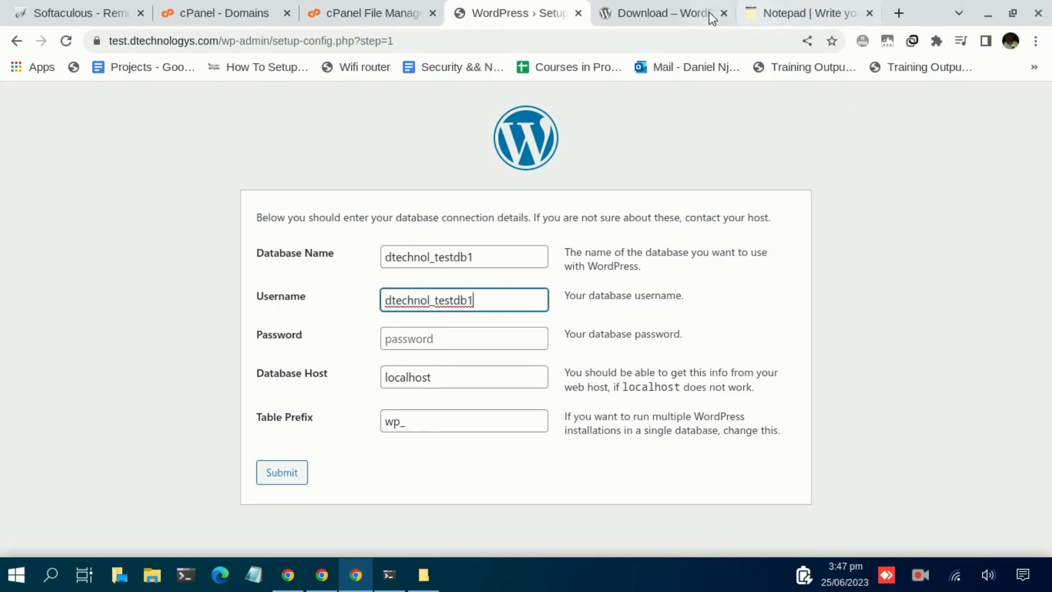
# Paste the saved database password, keep localhost as host, and submit the form
pyautogui.click(768, 12)
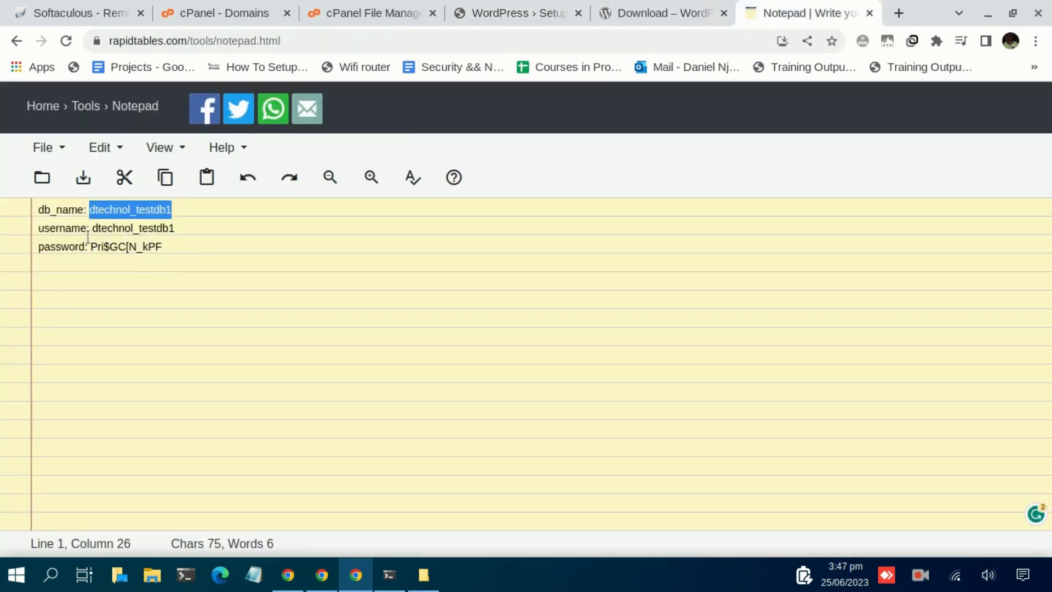
pyautogui.moveTo(92, 247); pyautogui.dragTo(168, 247)
pyautogui.hotkey('ctrl', 'c')
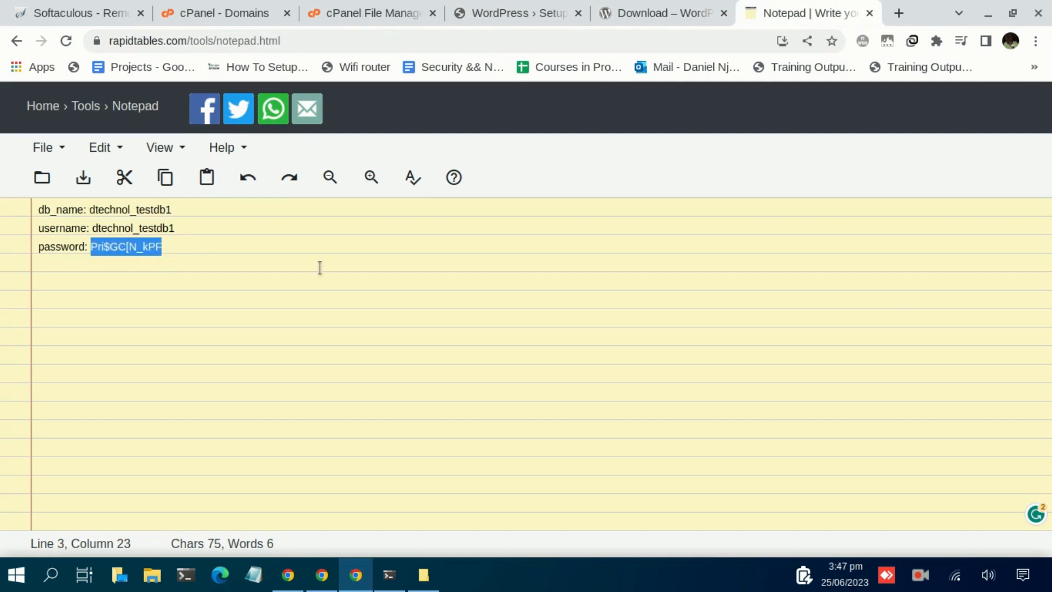
pyautogui.click(488, 13)
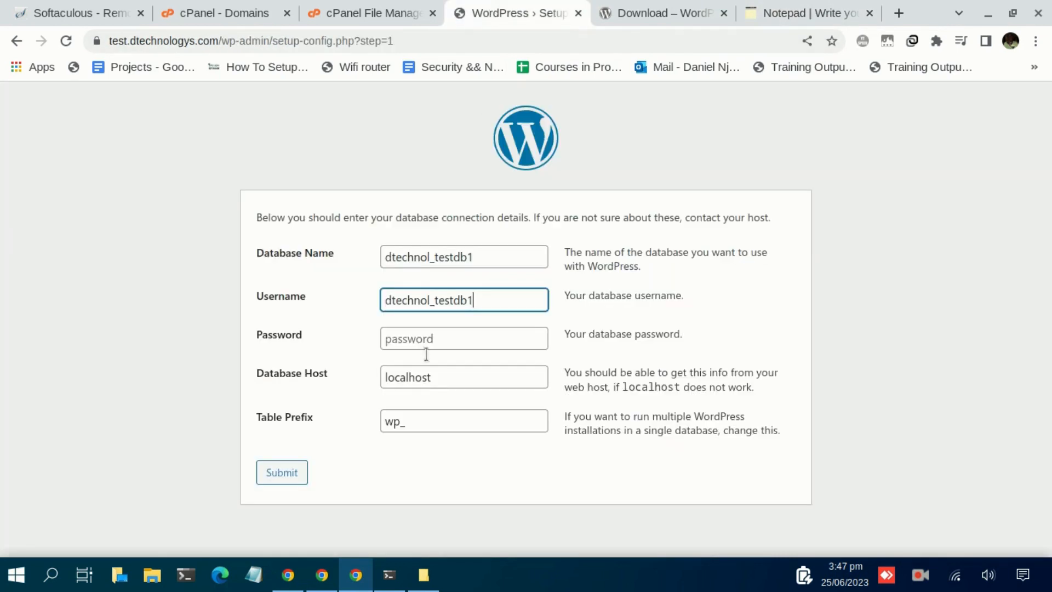
pyautogui.click(399, 334)
pyautogui.hotkey('ctrl', 'v')
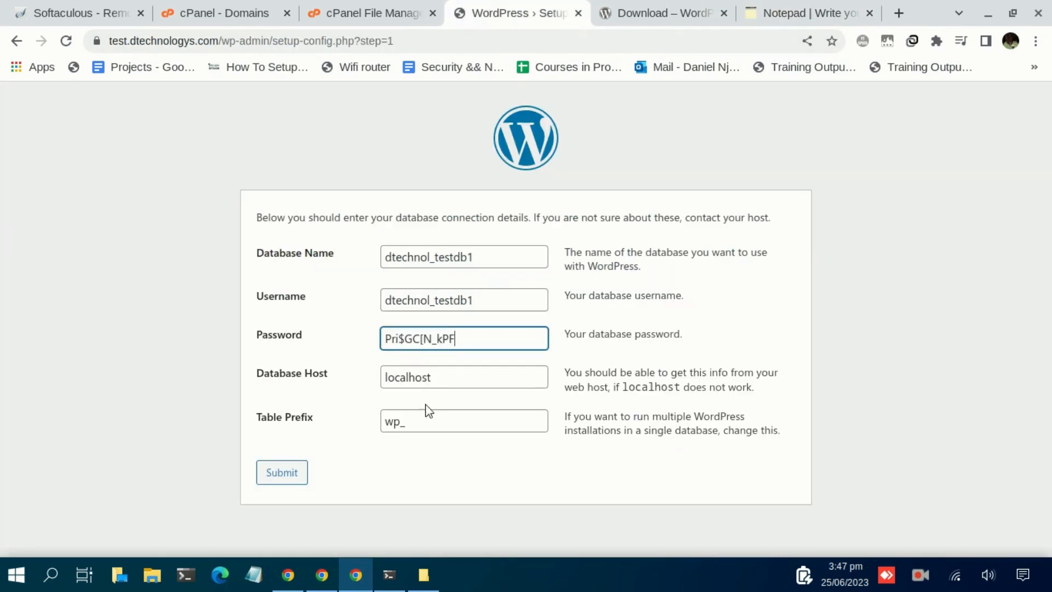
pyautogui.click(449, 381)
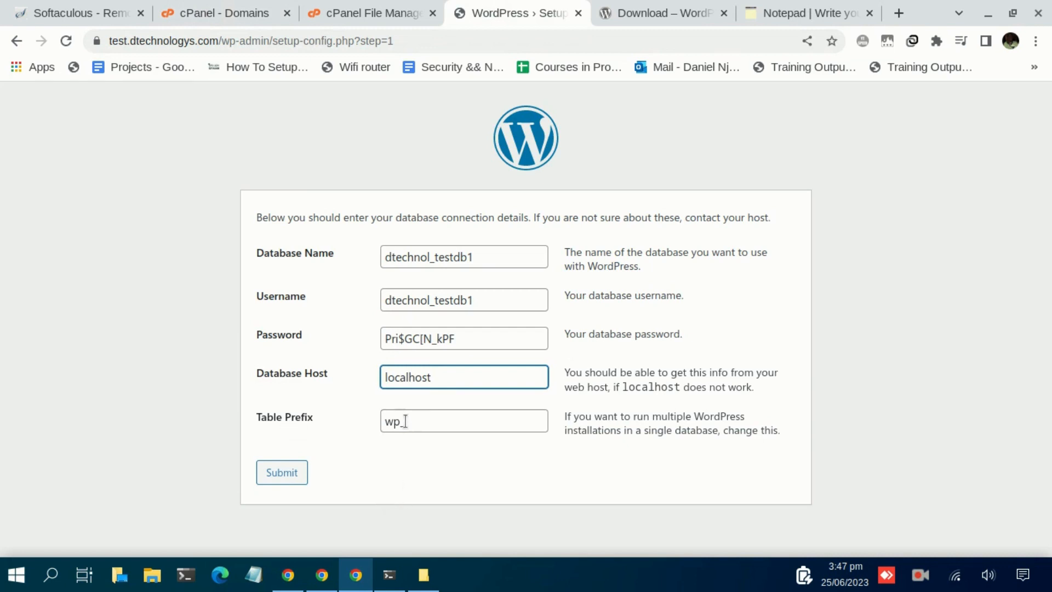
pyautogui.click(294, 476)
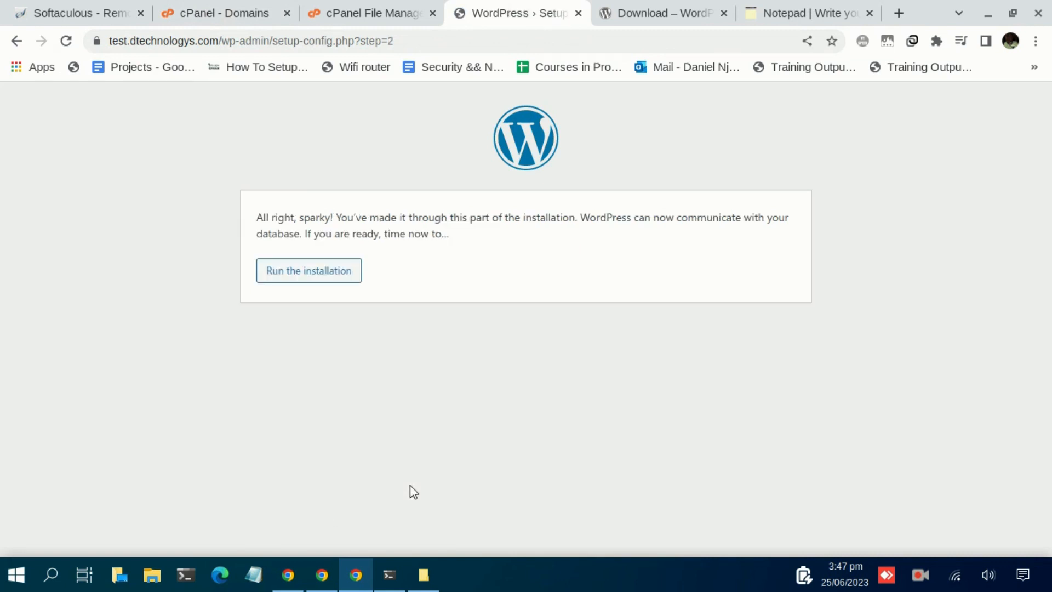
# After checking the saved notes, start the WordPress installation with Run the installation
pyautogui.click(781, 14)
pyautogui.click(521, 24)
pyautogui.click(316, 279)
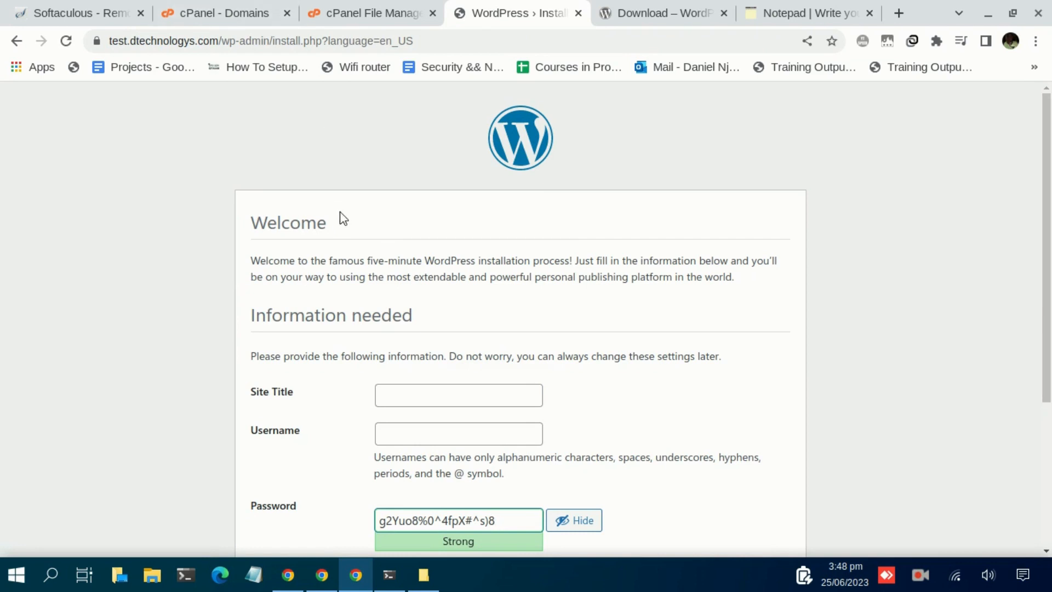
# Enter site title 'Test' and username 'admin', selecting the generated password to copy
pyautogui.scroll(-2, 373, 230)
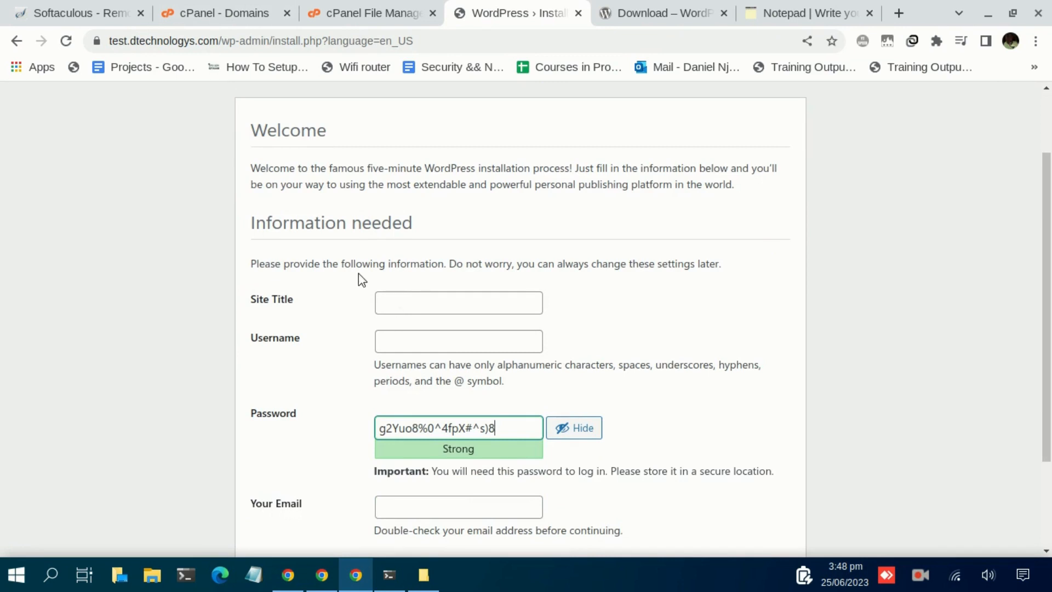
pyautogui.click(392, 303)
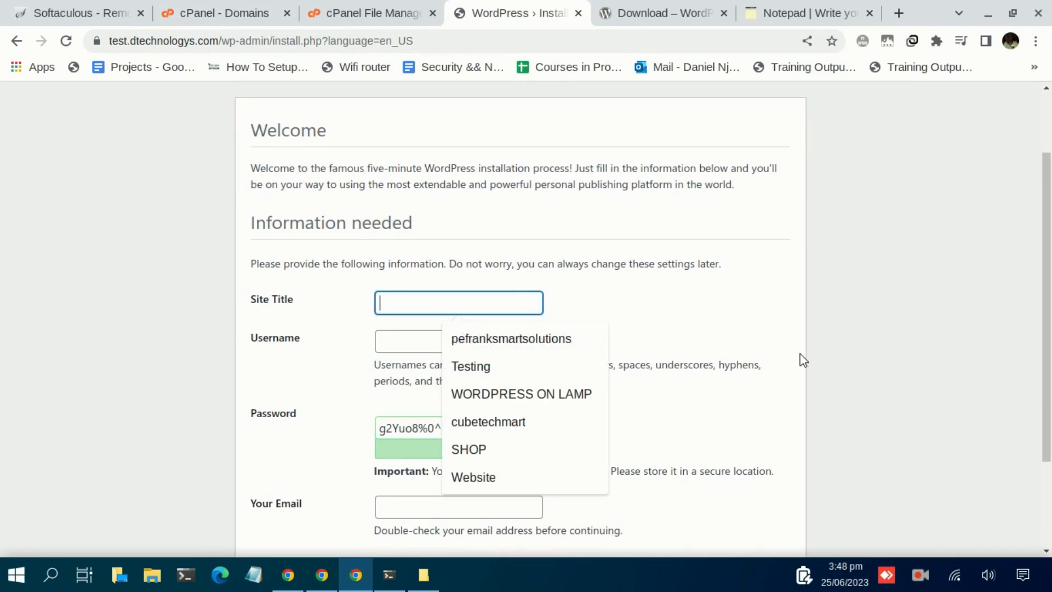
pyautogui.write('Test')
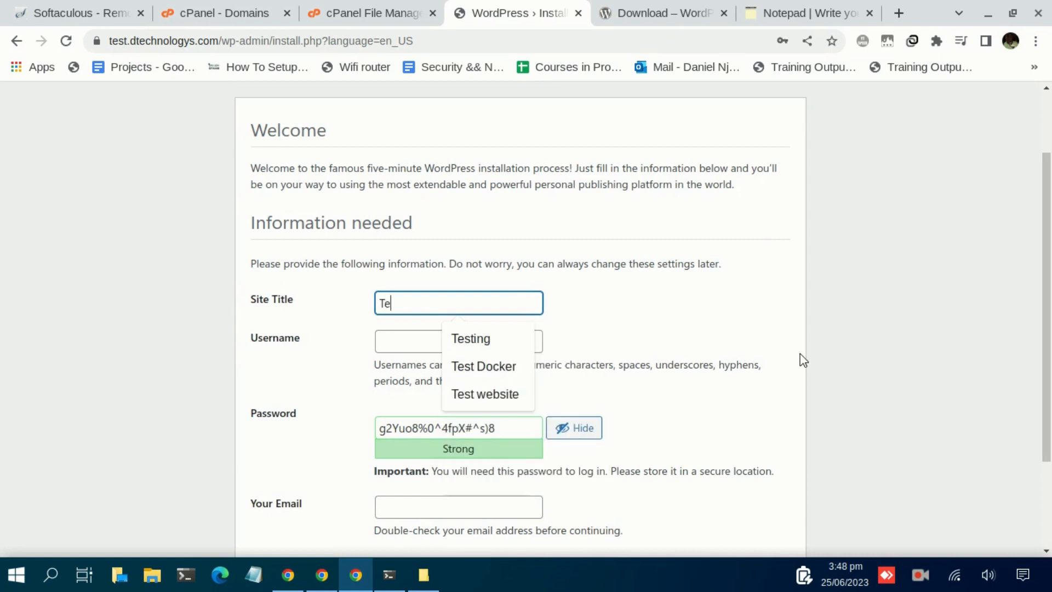
pyautogui.click(394, 344)
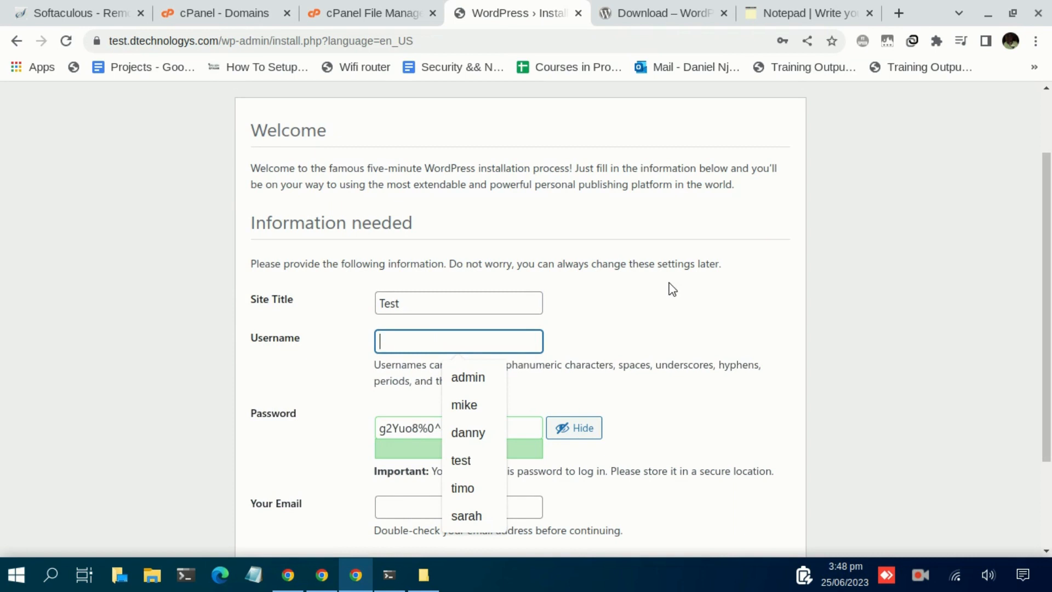
pyautogui.write('admin')
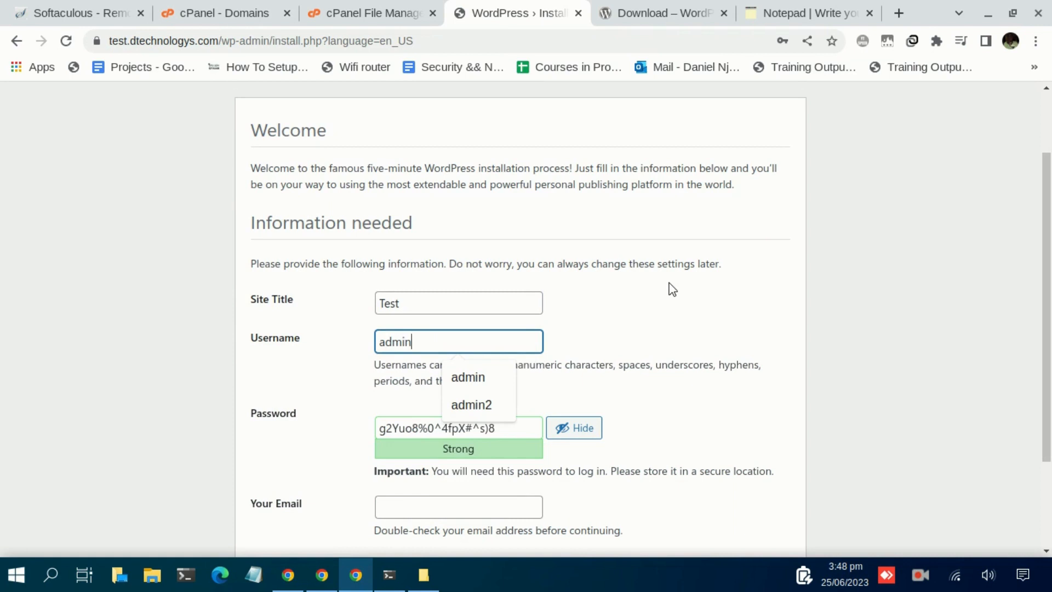
pyautogui.click(277, 374)
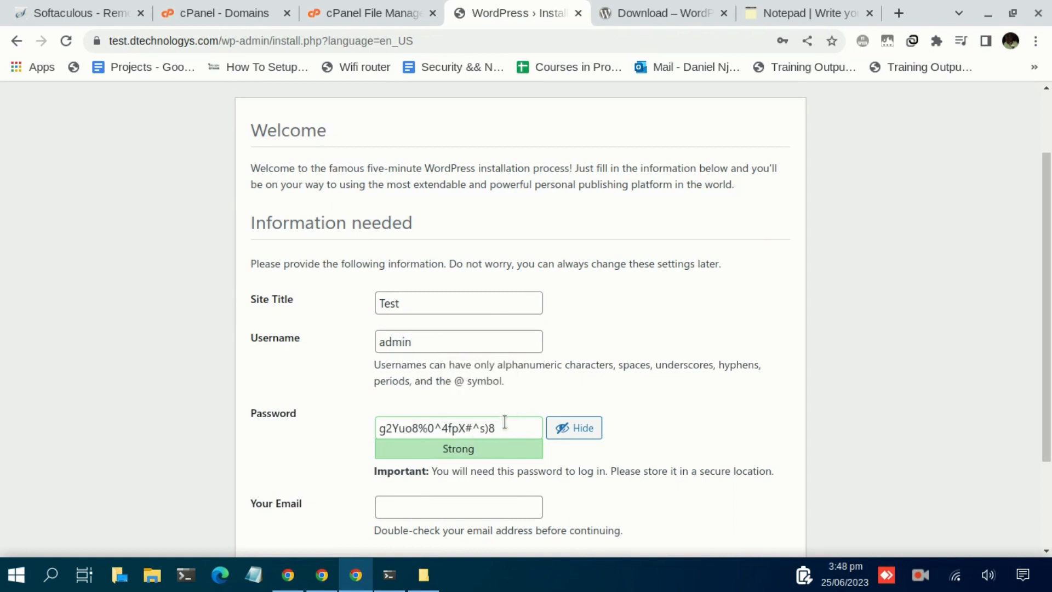
pyautogui.moveTo(510, 431); pyautogui.dragTo(360, 434)
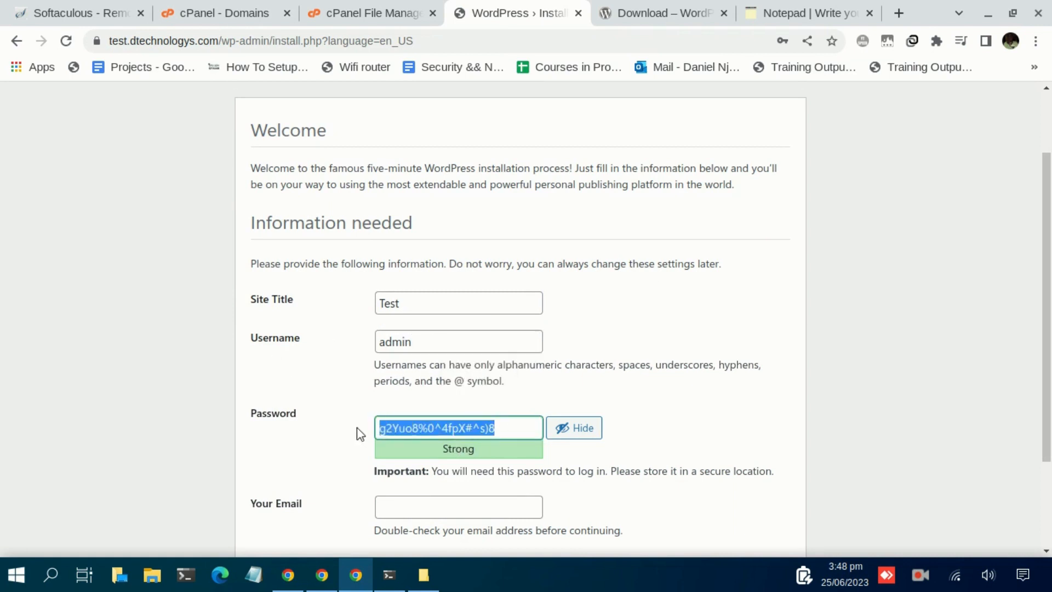
# Submit the install form with the email field still empty
pyautogui.scroll(-2, 328, 406)
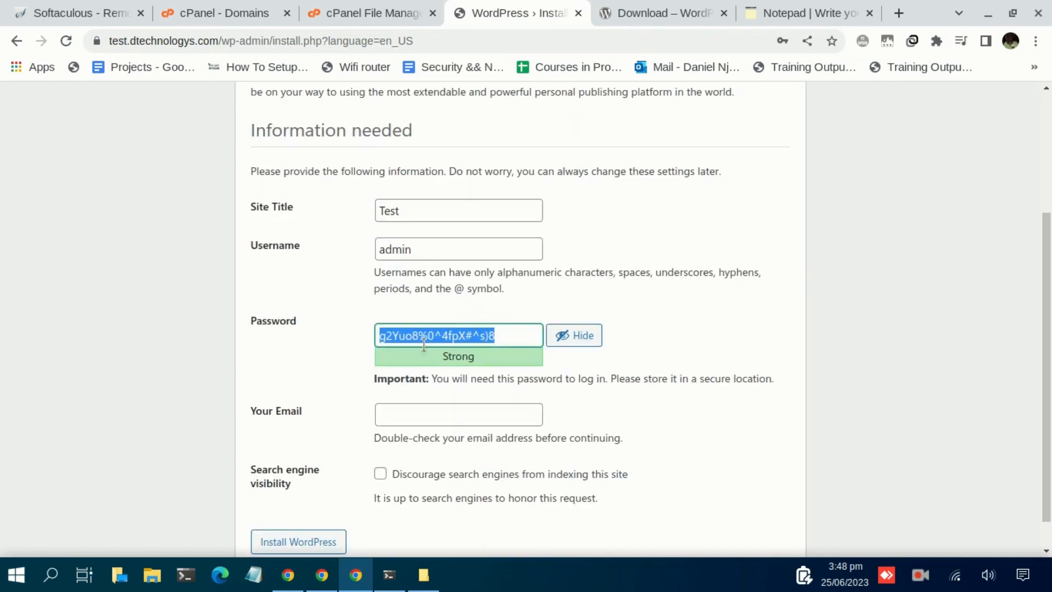
pyautogui.scroll(-1, 340, 362)
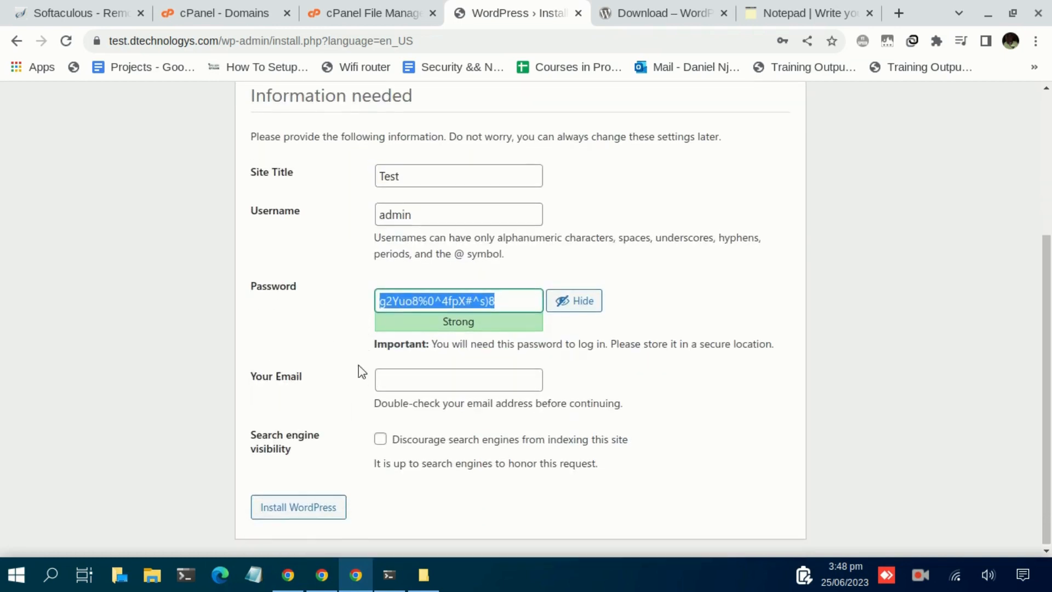
pyautogui.click(400, 379)
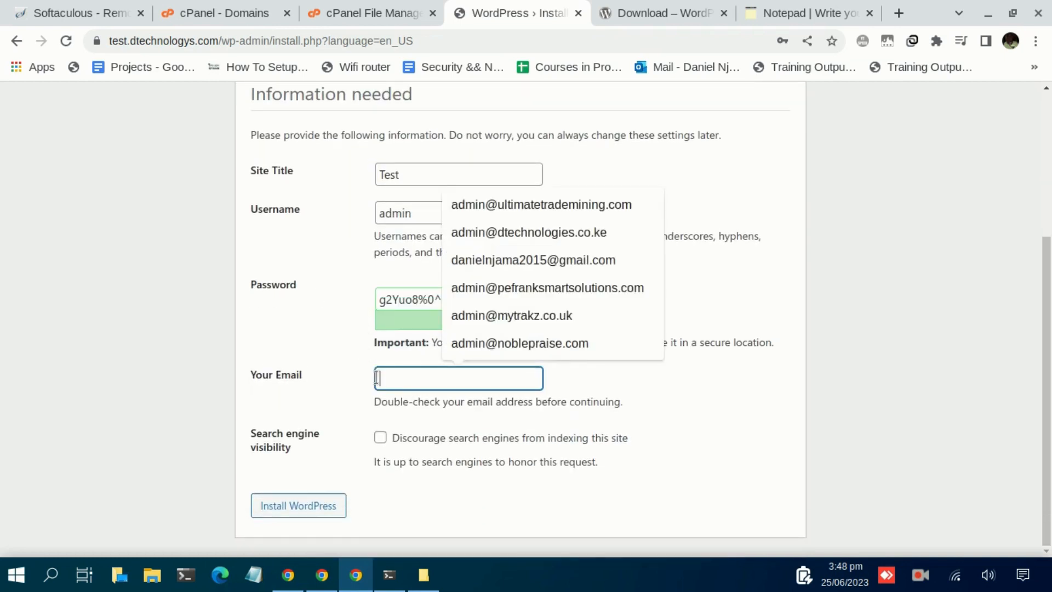
pyautogui.click(321, 368)
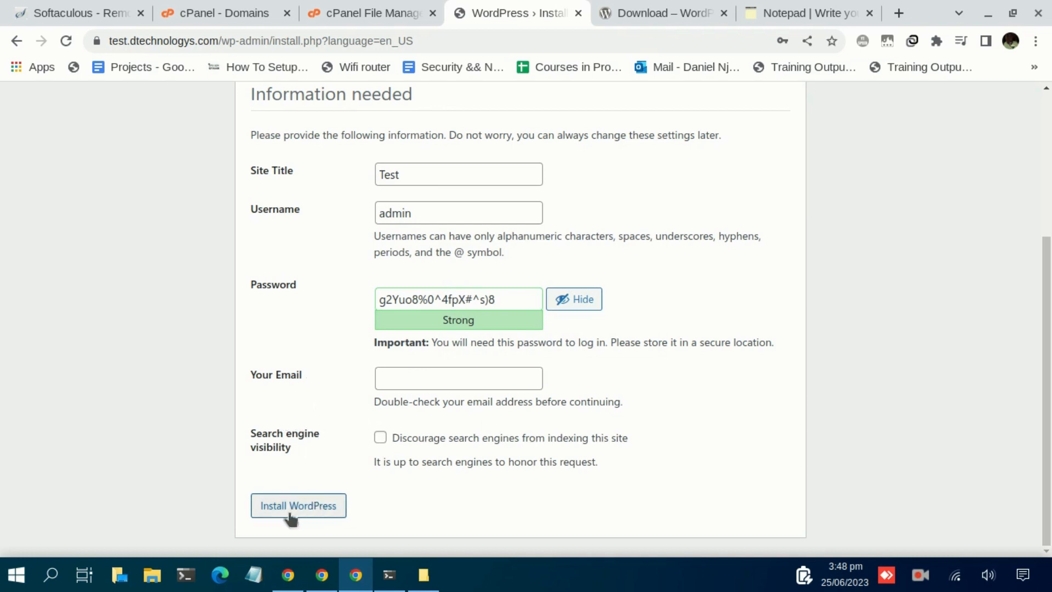
pyautogui.click(302, 510)
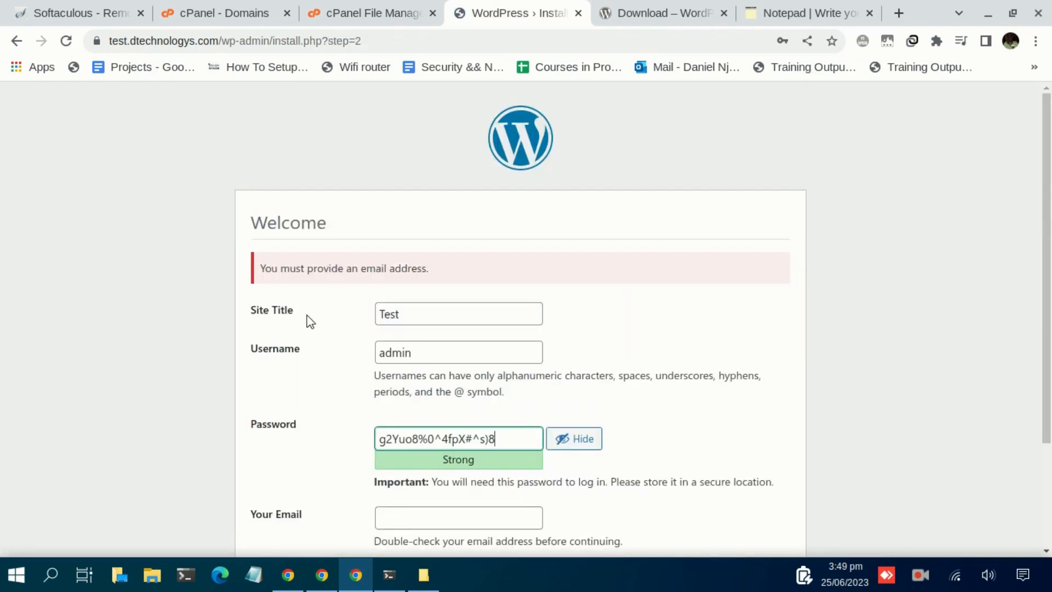
# Fill in the administrator's email address, fixing its domain ending, and resubmit the installation
pyautogui.scroll(-3, 327, 294)
pyautogui.click(419, 384)
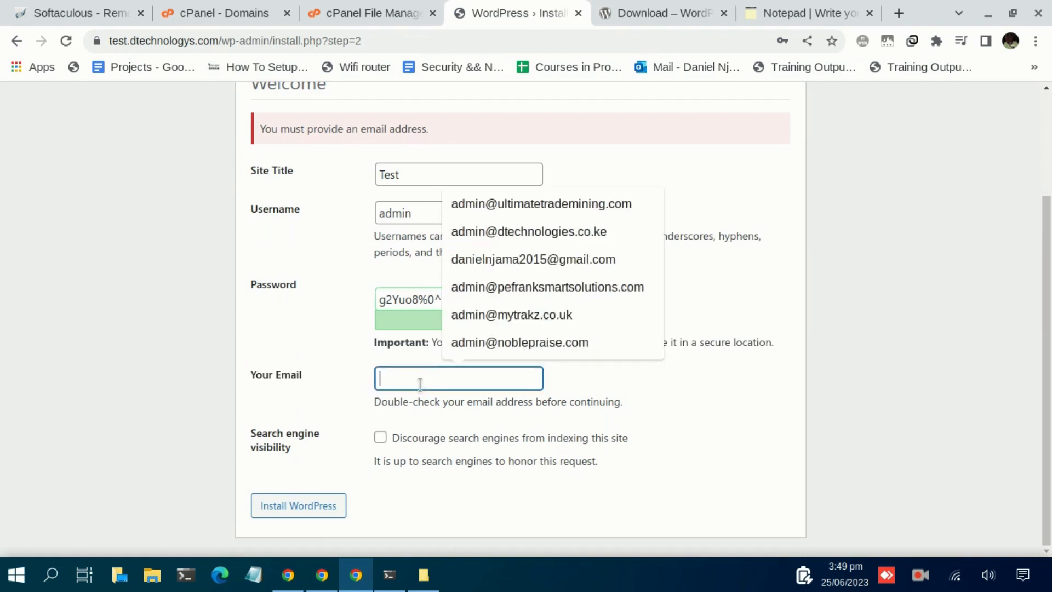
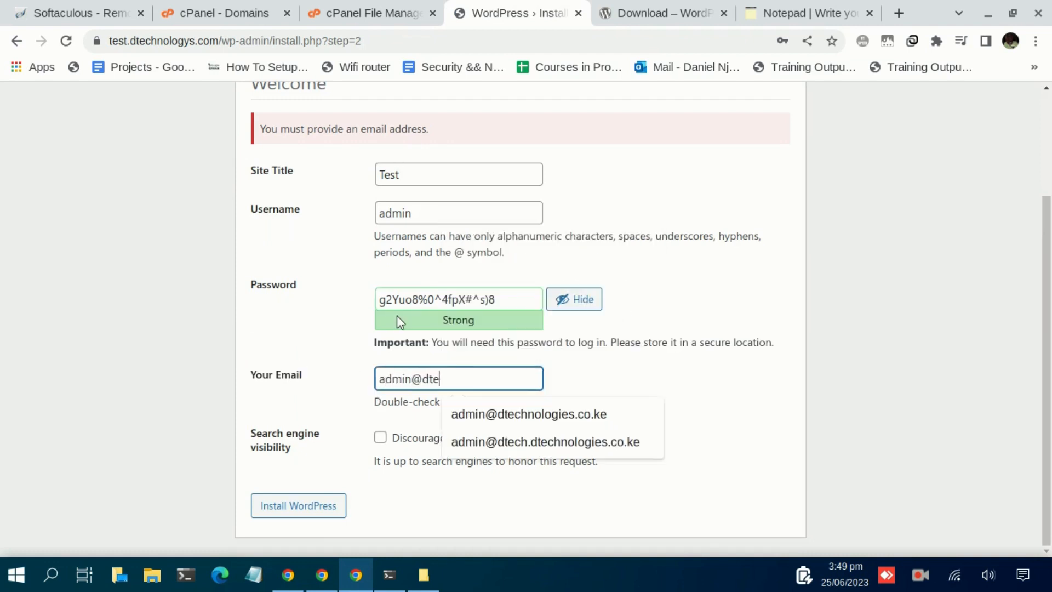
pyautogui.click(493, 419)
pyautogui.press('BackSpace')
pyautogui.press('BackSpace')
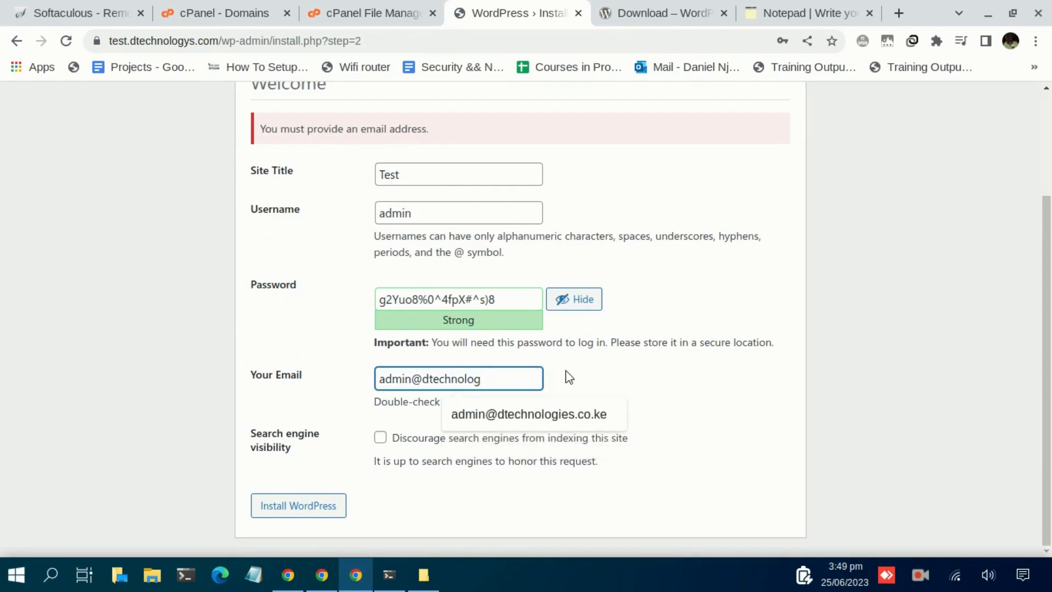
pyautogui.write('ys.com')
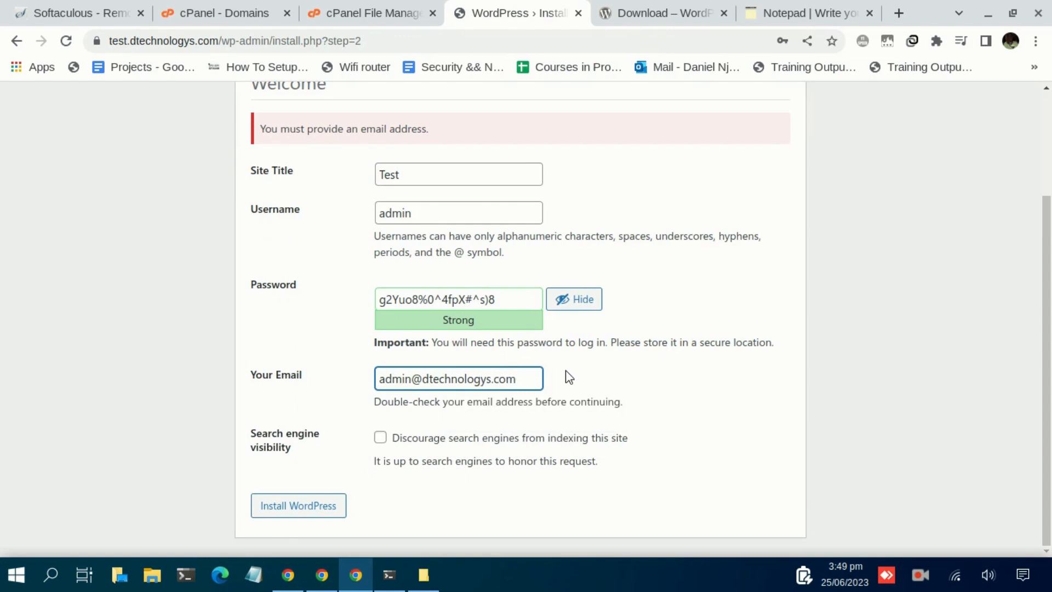
pyautogui.click(300, 510)
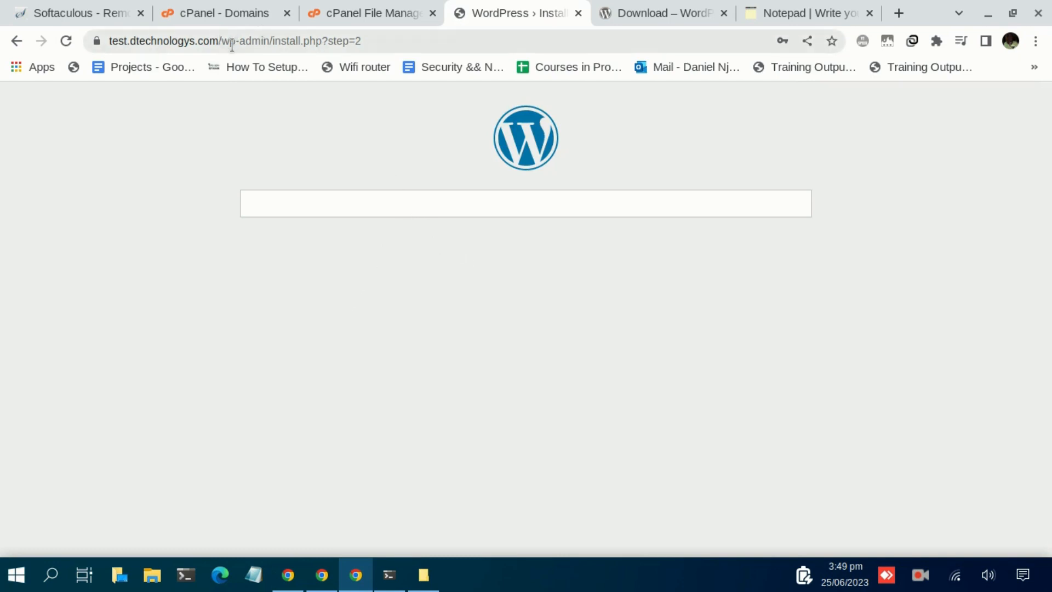
# Open the new site's home page at the bare domain test.dtechnologys.com
pyautogui.moveTo(228, 44); pyautogui.dragTo(496, 71)
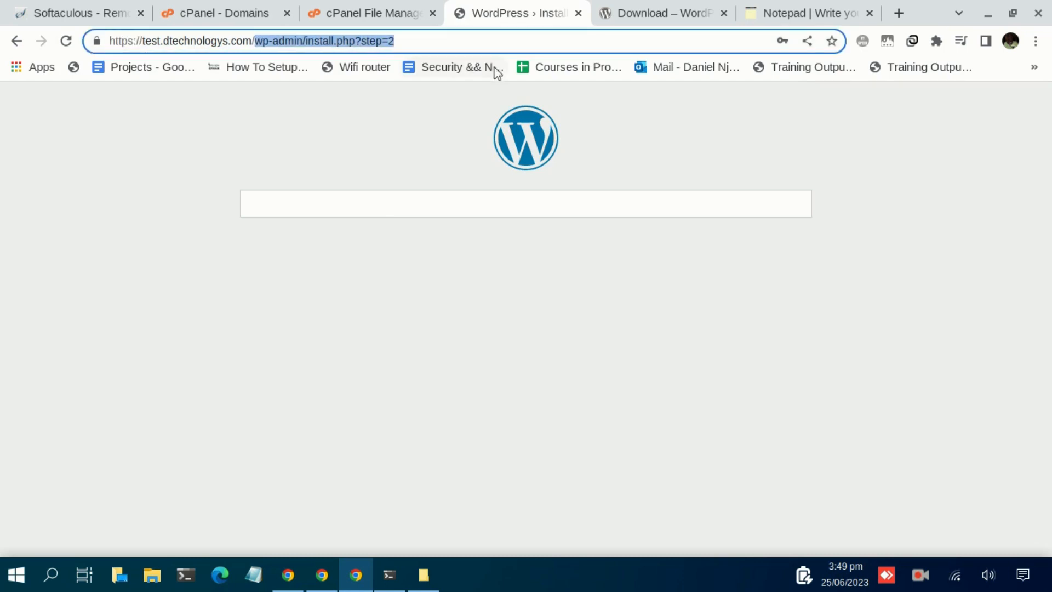
pyautogui.press('BackSpace')
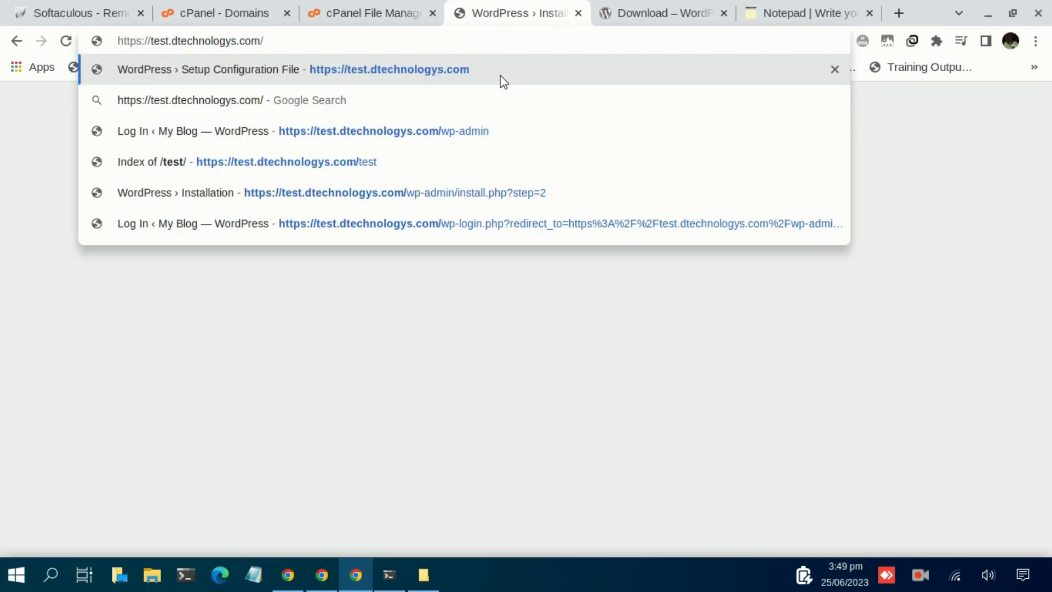
pyautogui.press('Return')
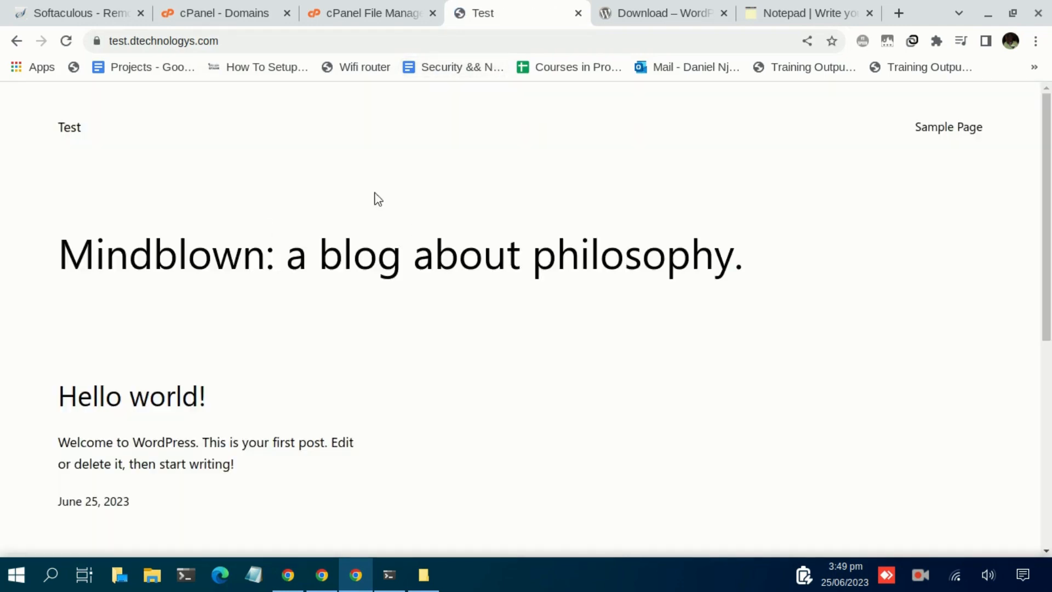
pyautogui.scroll(-7, 373, 197)
pyautogui.scroll(10, 379, 277)
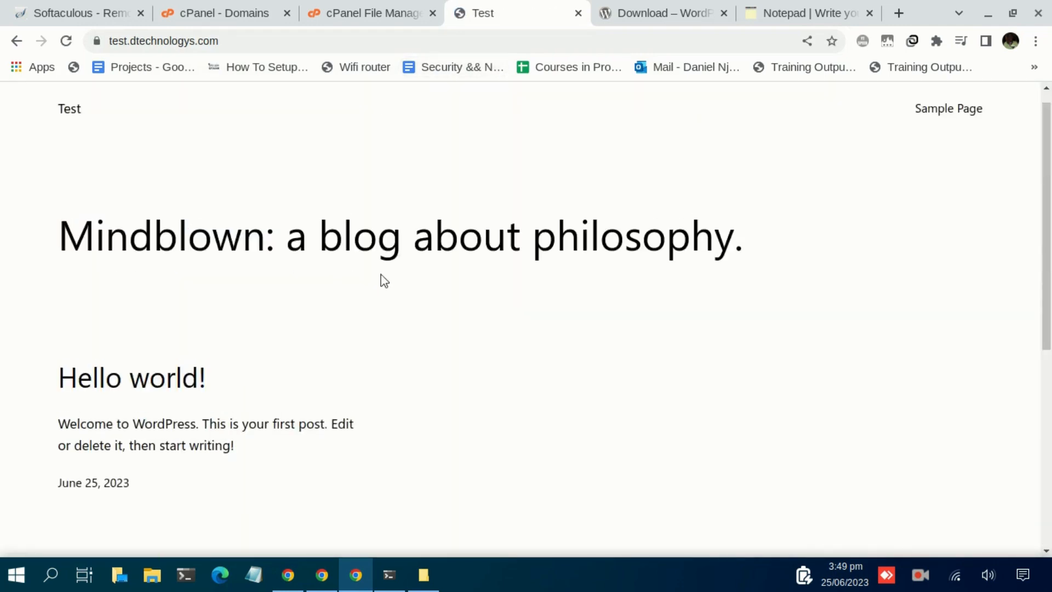
# Go to test.dtechnologys.com/wp-admin to reach the login page
pyautogui.click(378, 41)
pyautogui.click(398, 42)
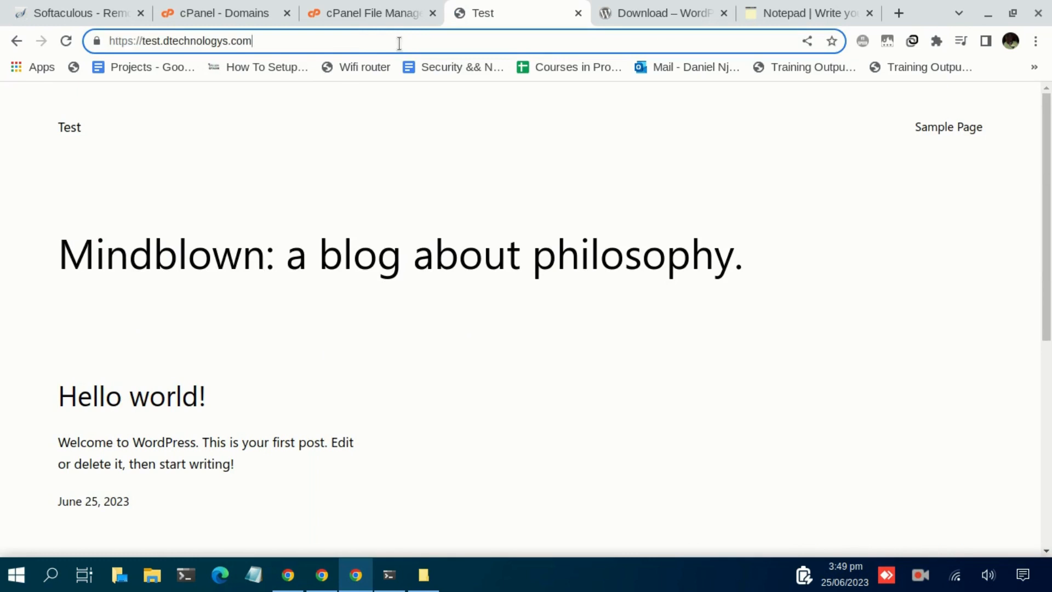
pyautogui.write('/')
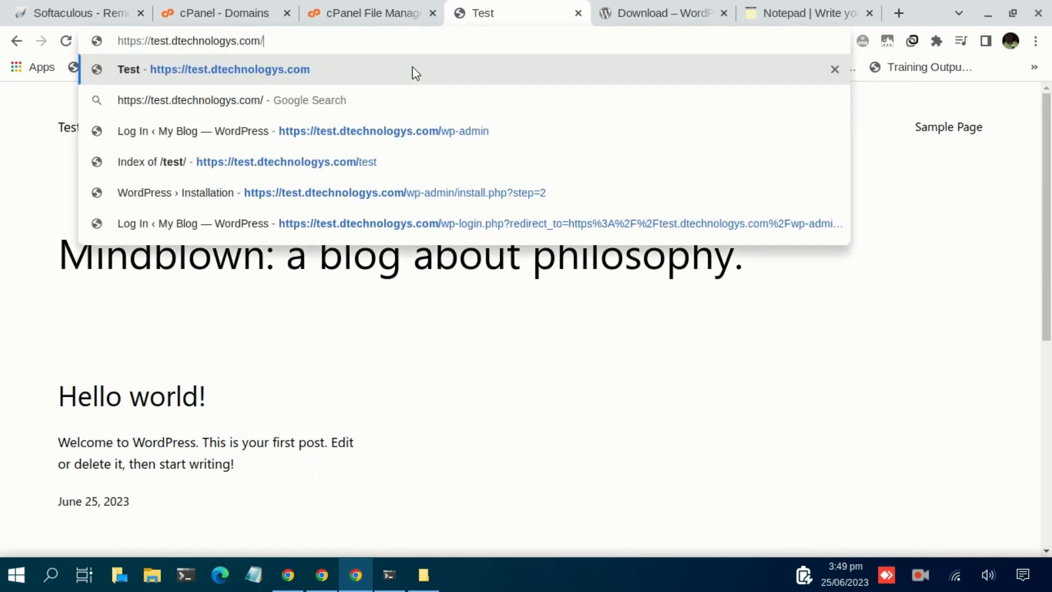
pyautogui.write('wp-admin')
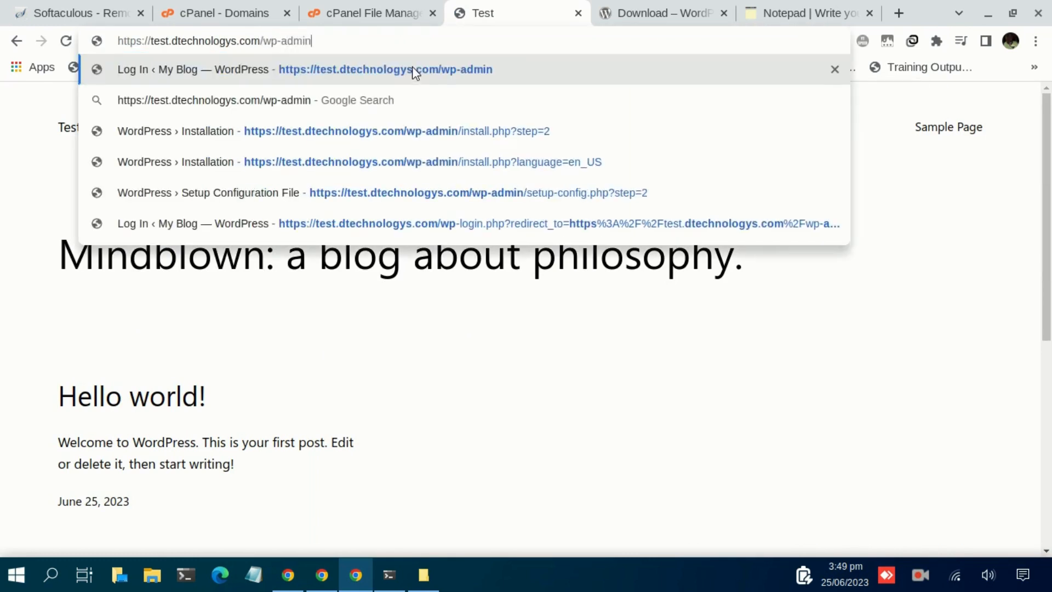
pyautogui.press('Return')
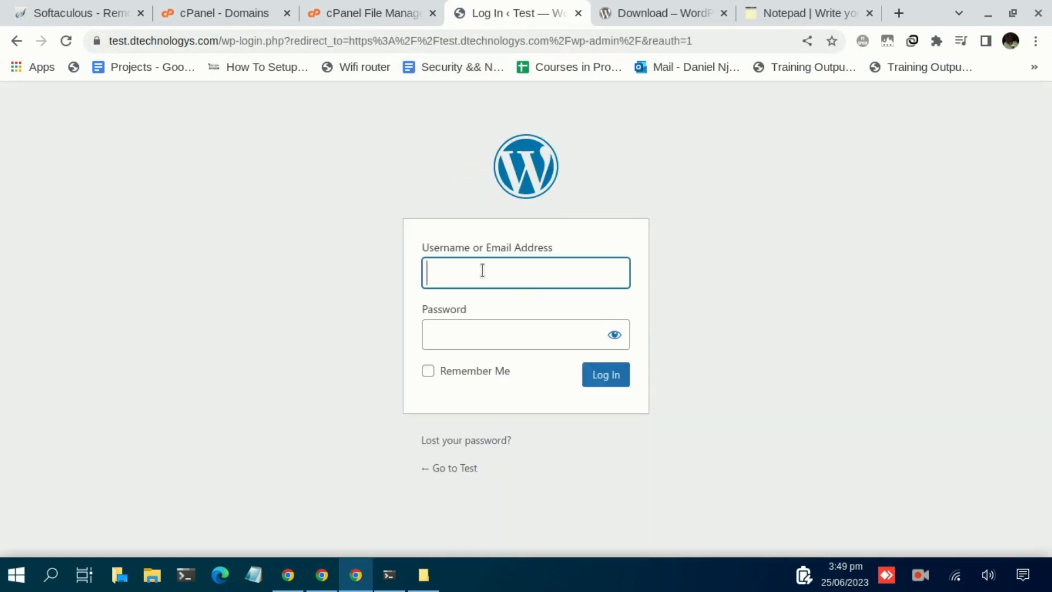
# Enter username 'admin' and the account password on the login form
pyautogui.write('admin')
pyautogui.press('Tab')
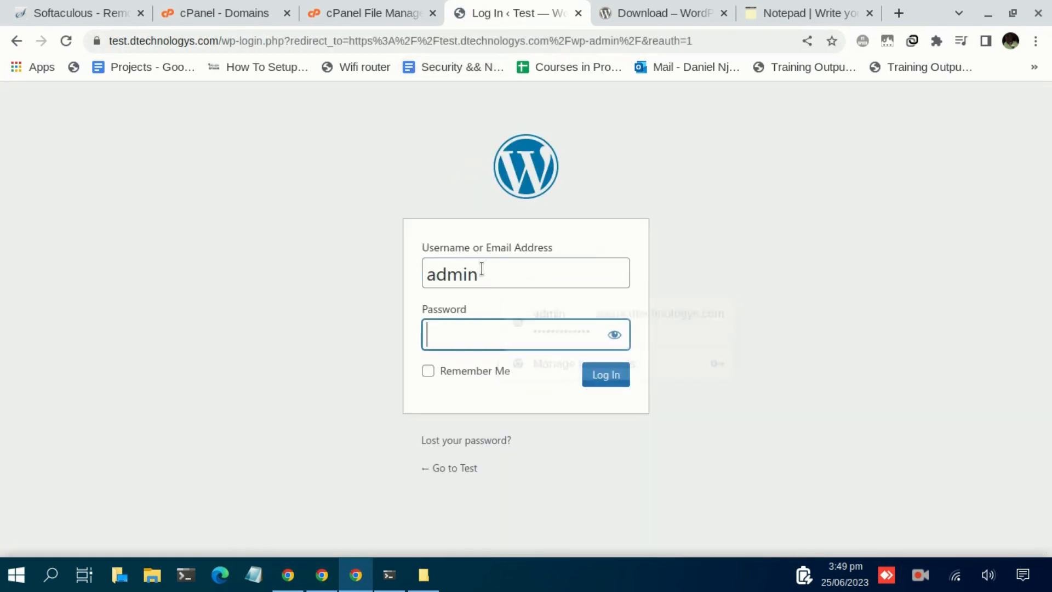
pyautogui.write('***************')
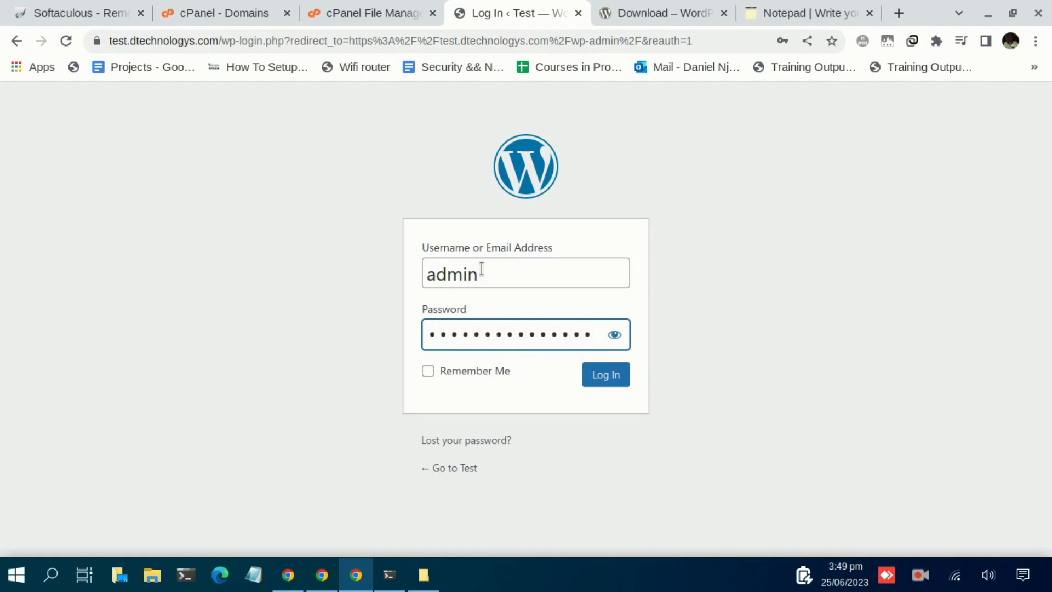
pyautogui.write('**')
pyautogui.click(922, 573)
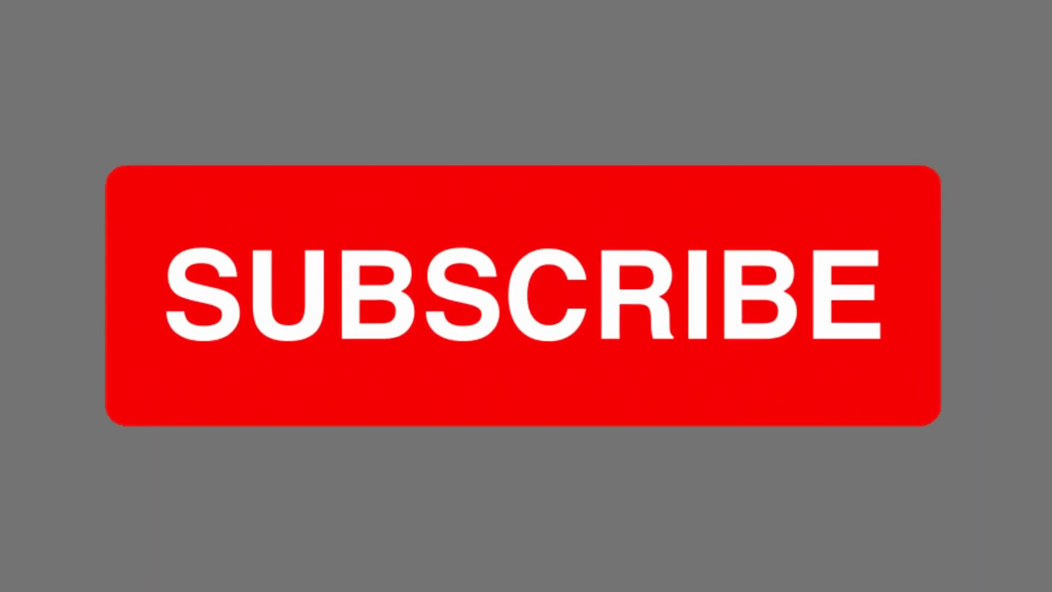